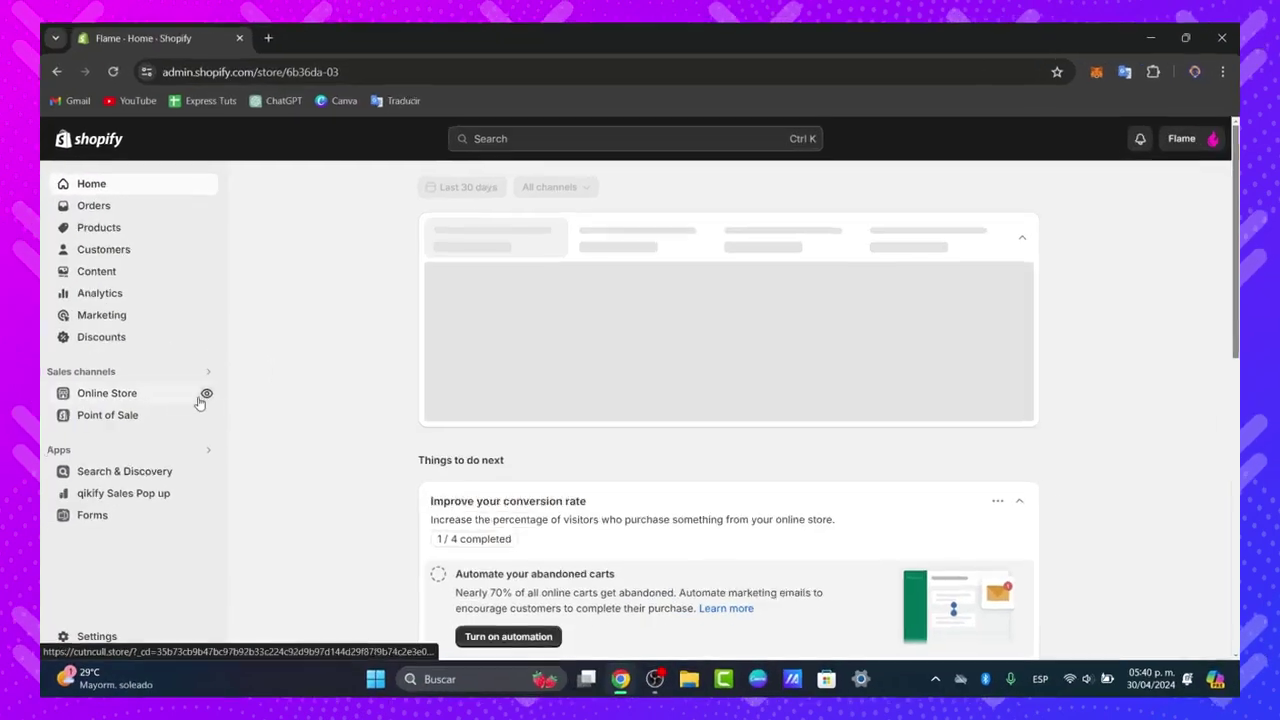
- View the live online store, dismiss the anniversary pop-up and look through the home page
left_click(205, 397)
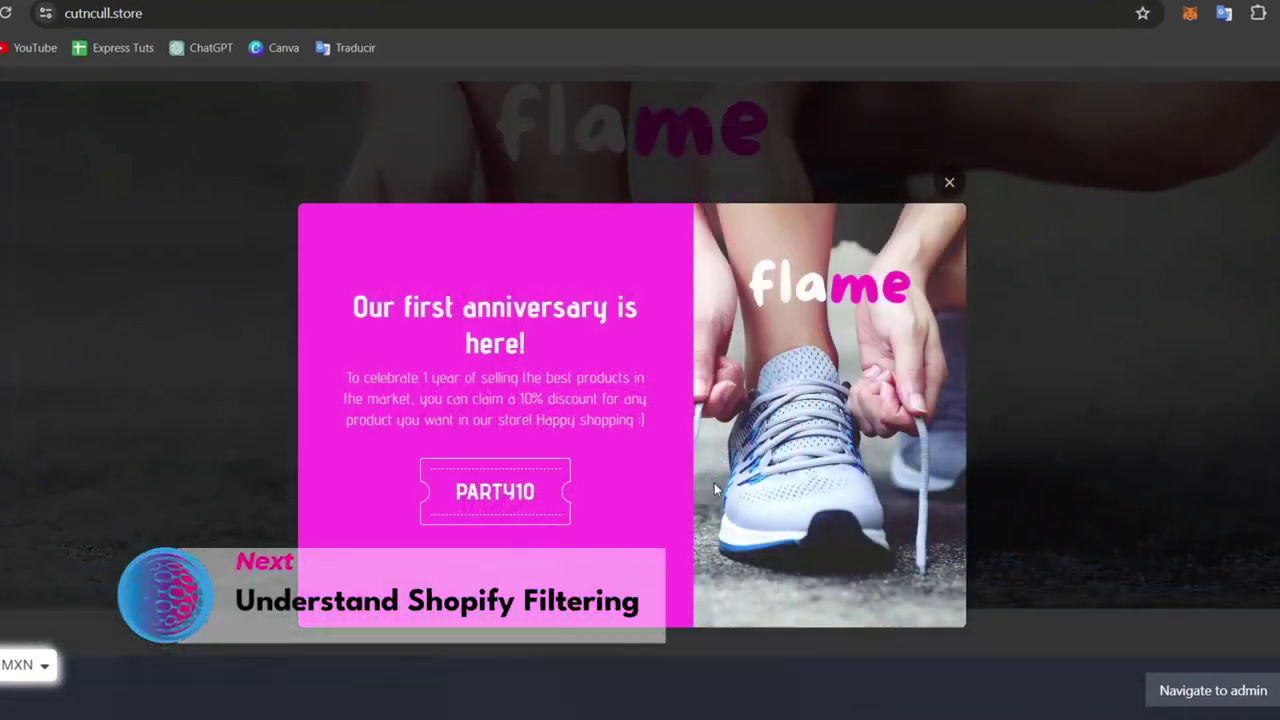
scroll(714, 483, "down", 4)
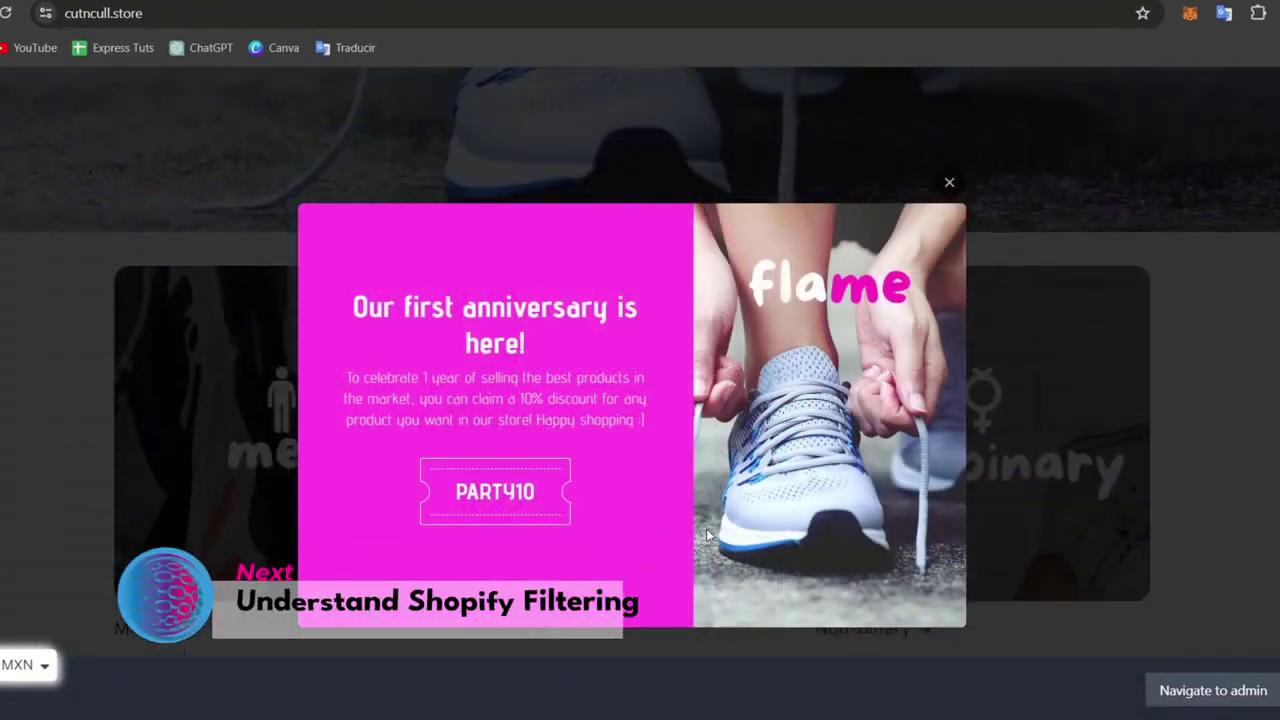
left_click(951, 182)
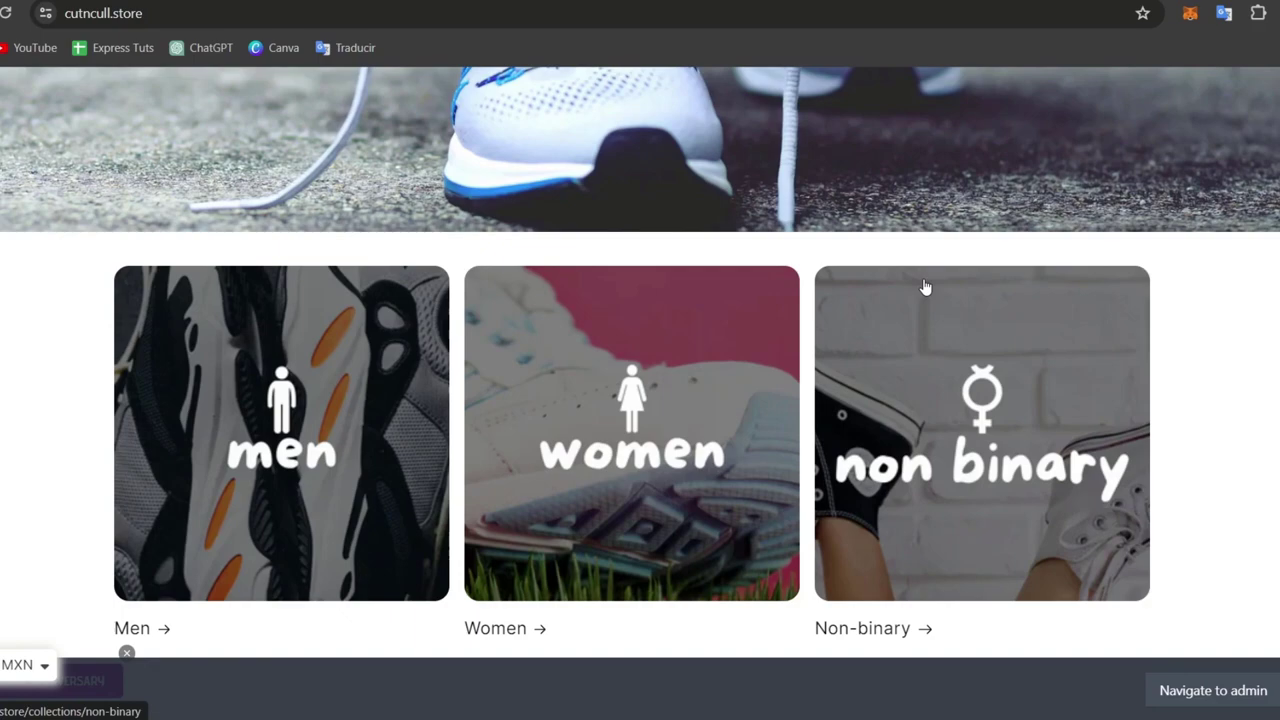
scroll(942, 395, "down", 7)
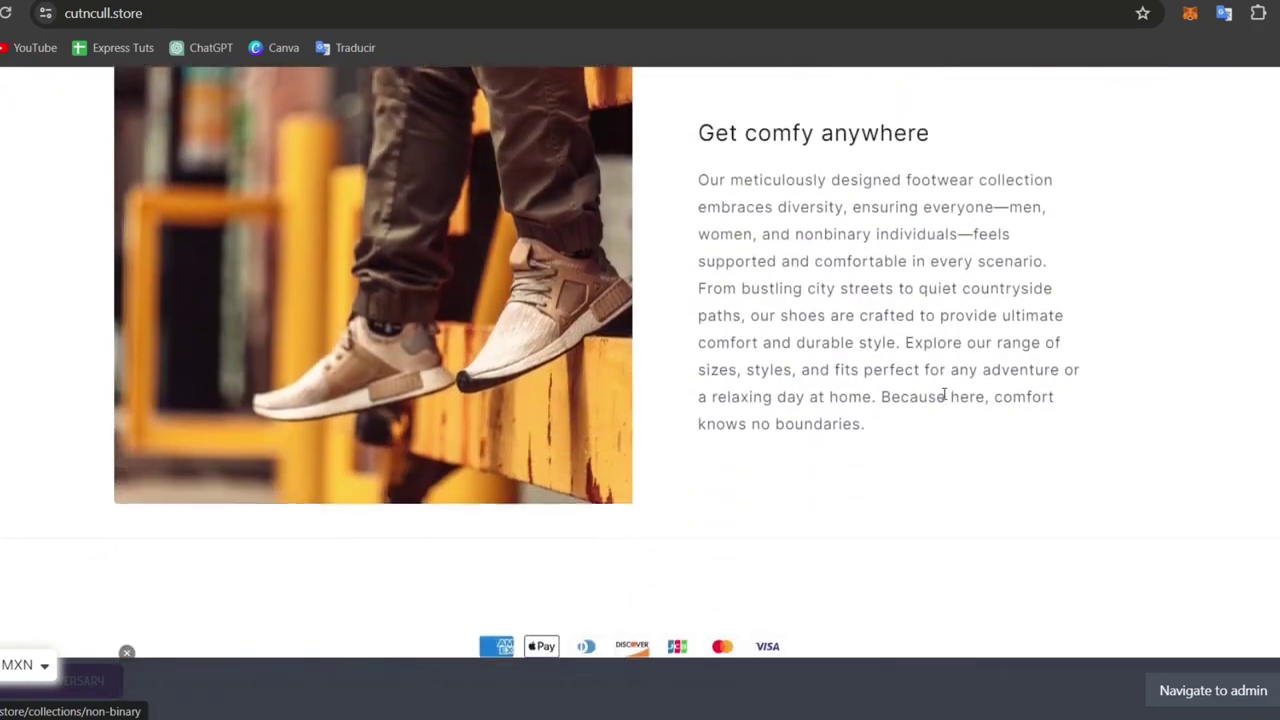
scroll(890, 412, "up", 9)
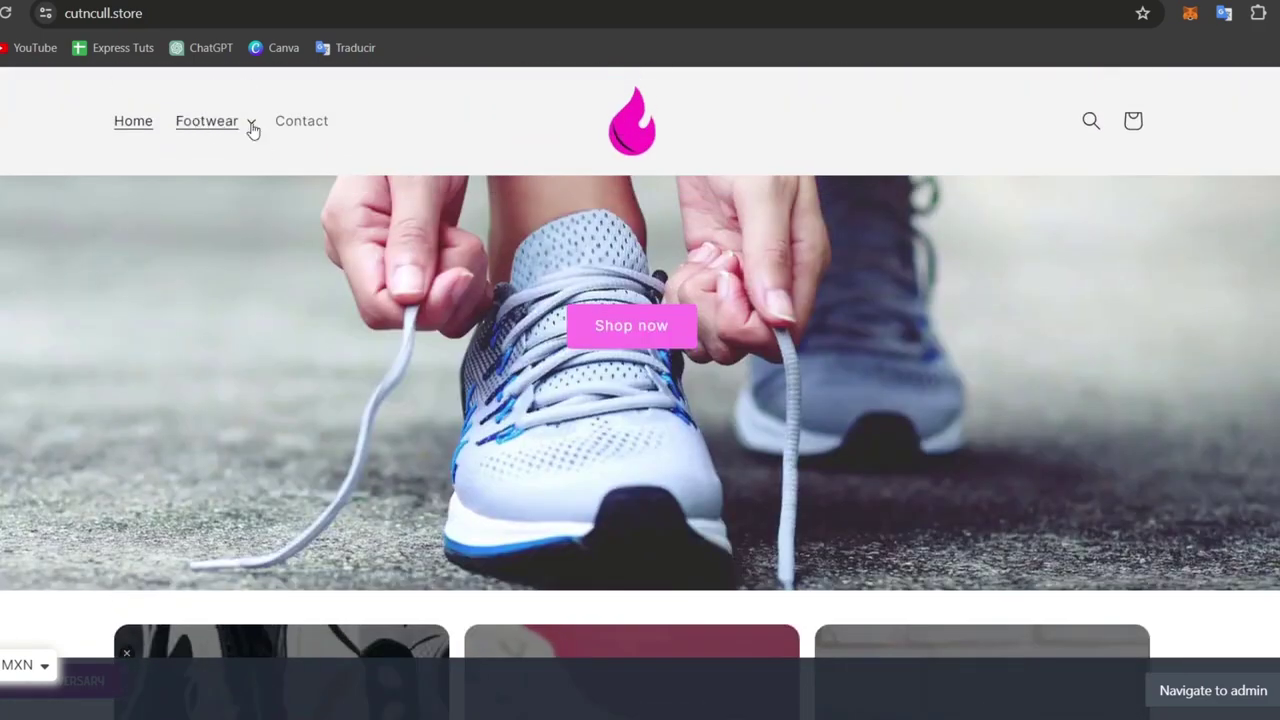
- Open the Men footwear collection in the storefront and look through its product grid for filtering options
left_click(252, 127)
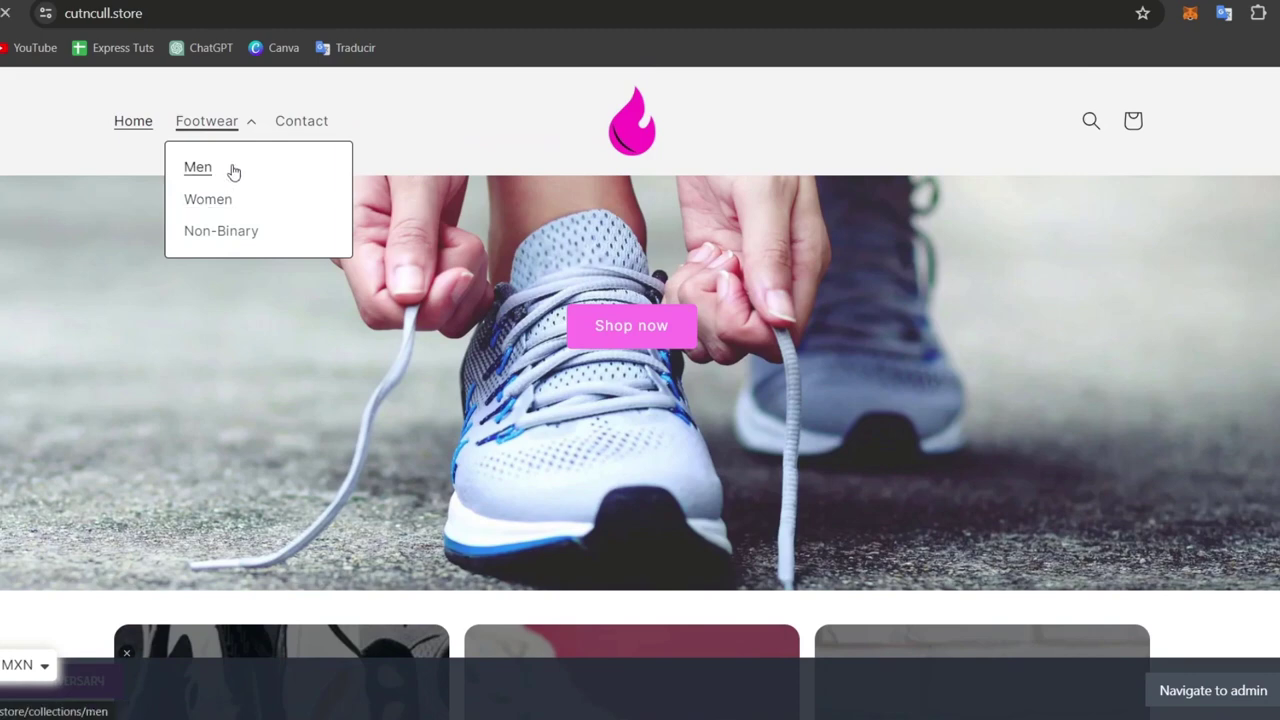
left_click(198, 168)
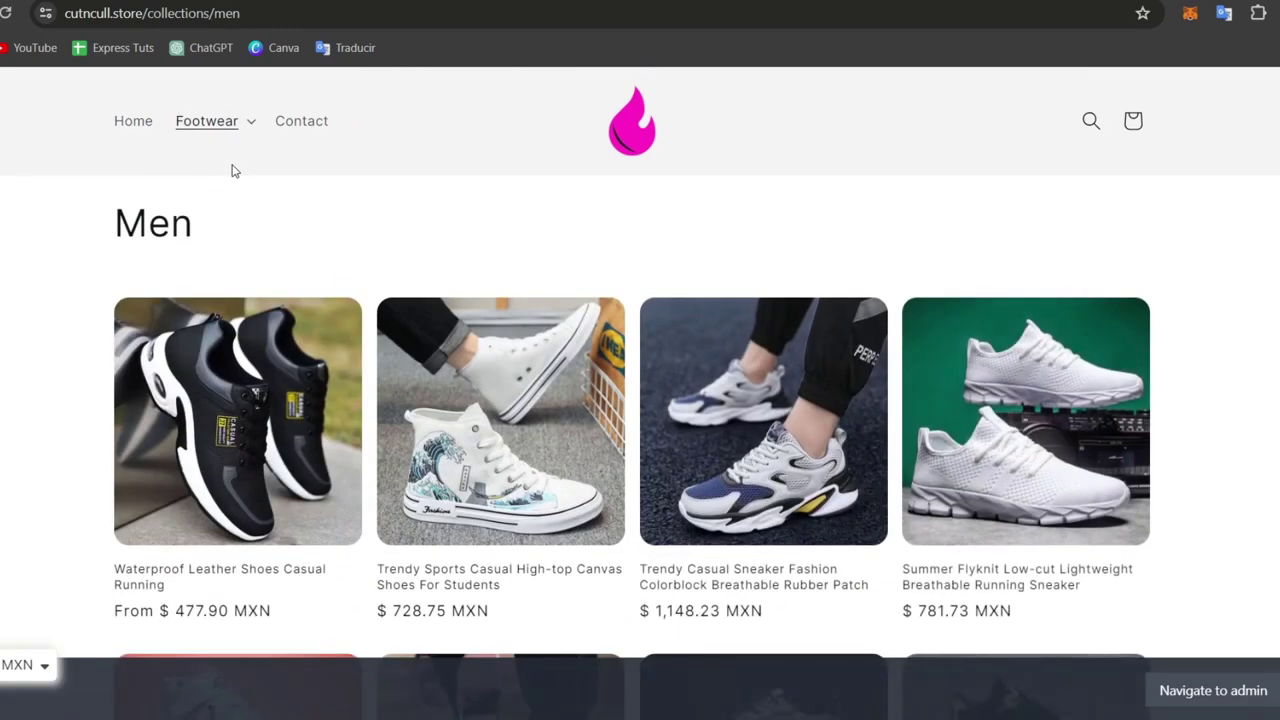
scroll(596, 360, "down", 14)
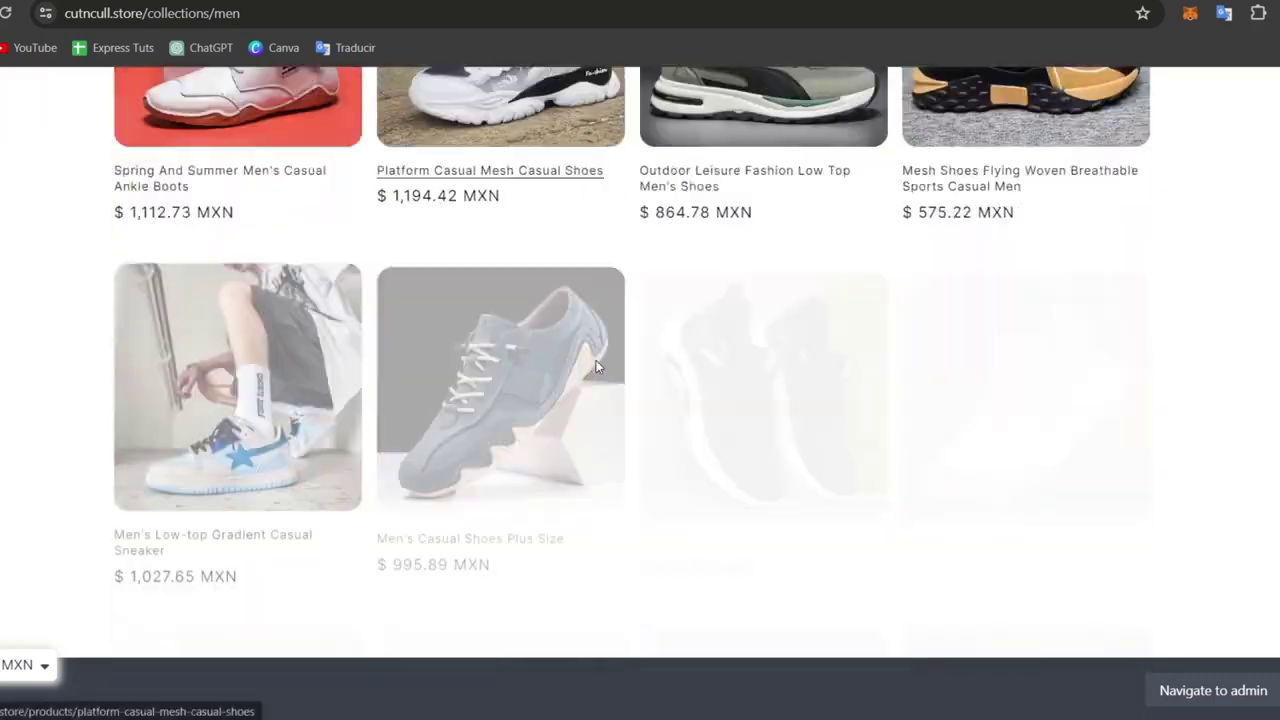
scroll(597, 369, "up", 10)
scroll(596, 369, "up", 4)
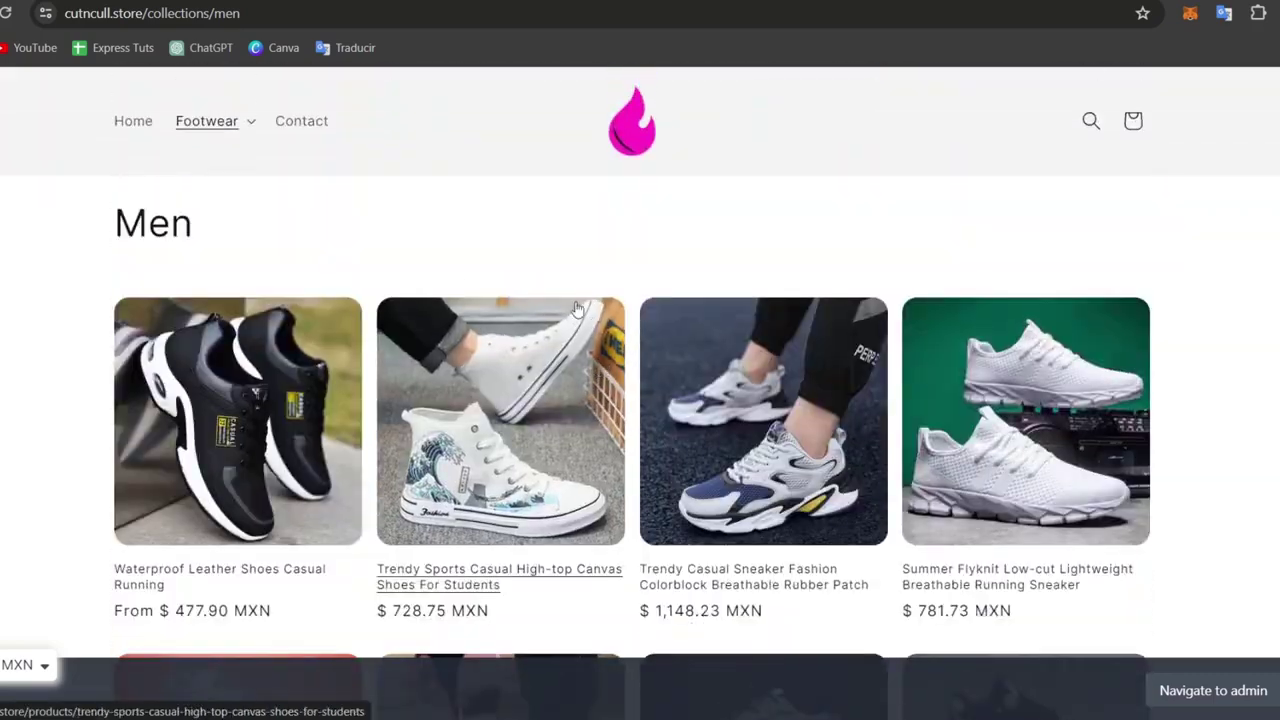
scroll(574, 257, "down", 8)
scroll(576, 261, "up", 8)
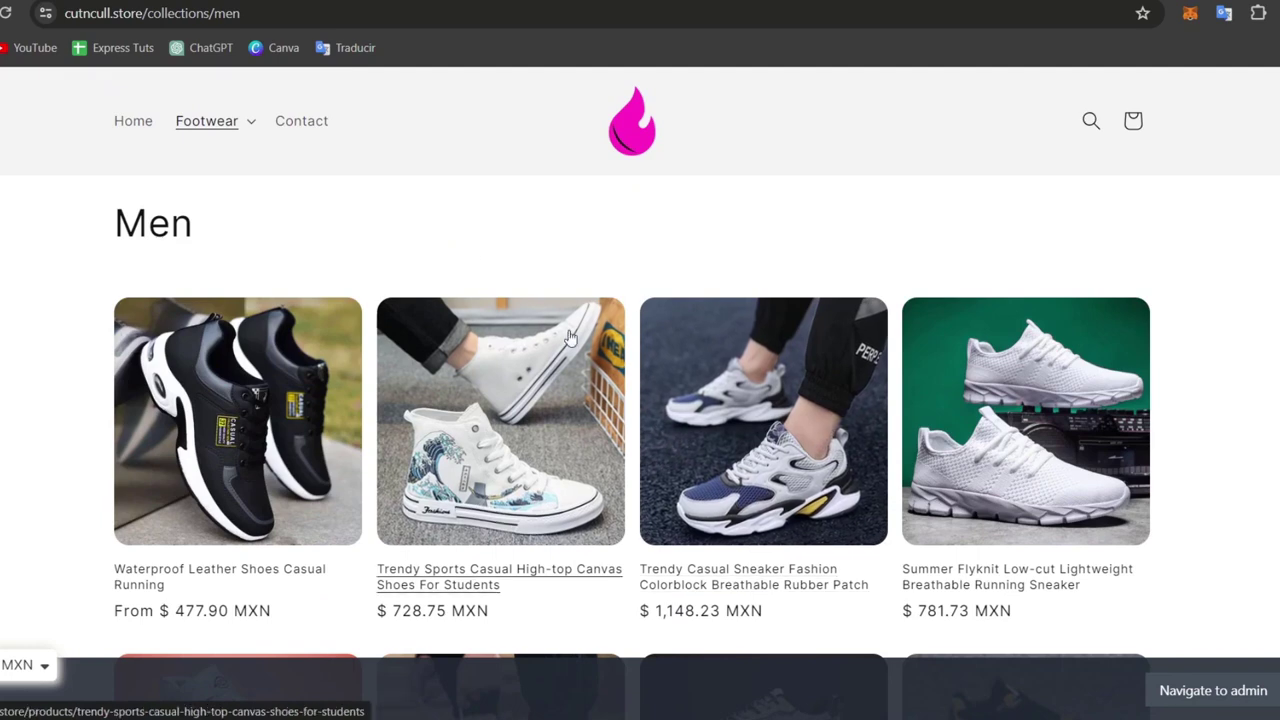
- Return to the store admin and open the Online Store themes page
left_click(1213, 690)
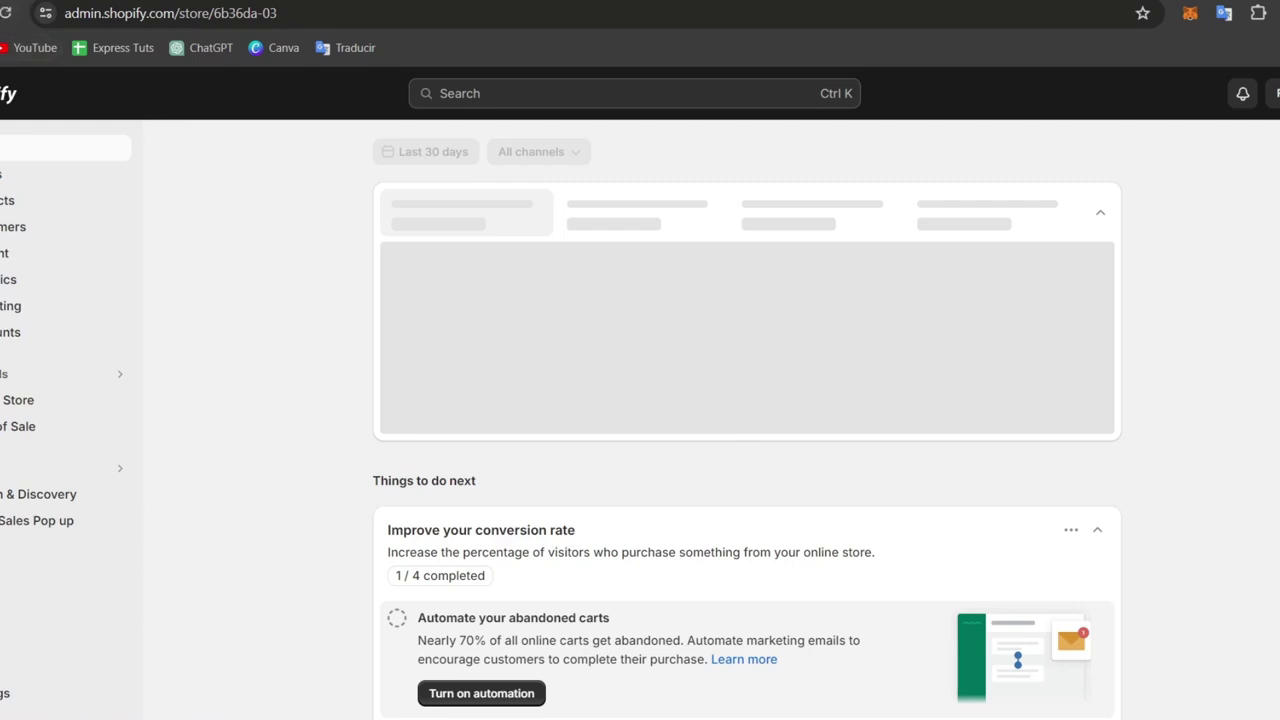
left_click(7, 15)
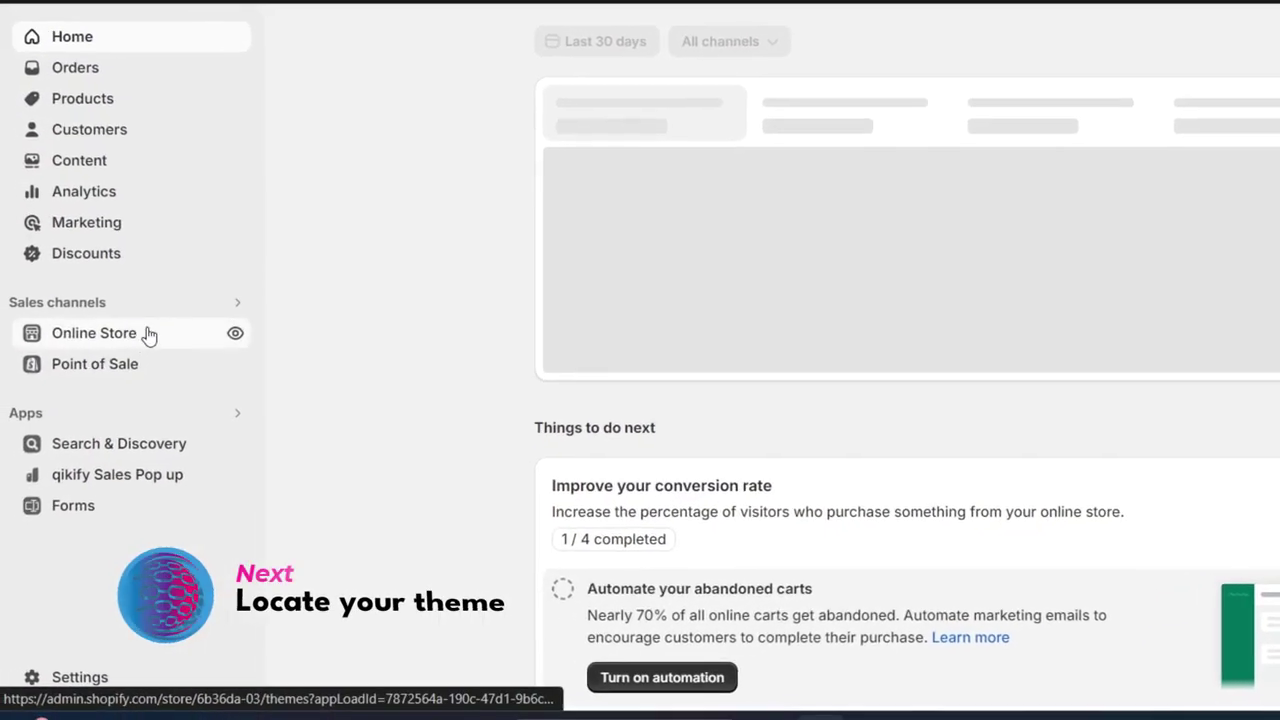
left_click(50, 402)
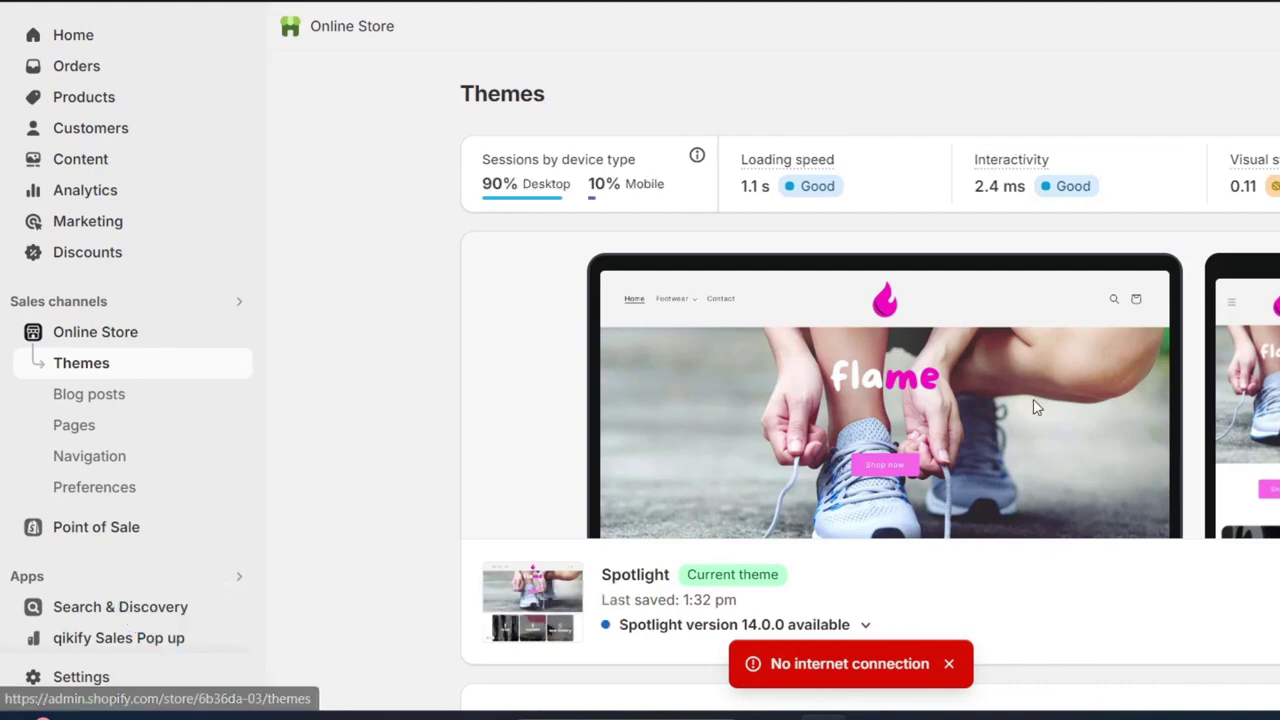
- Review the Spotlight version 14.0.0 update details for the current theme and dismiss the connection notice
scroll(1086, 406, "down", 3)
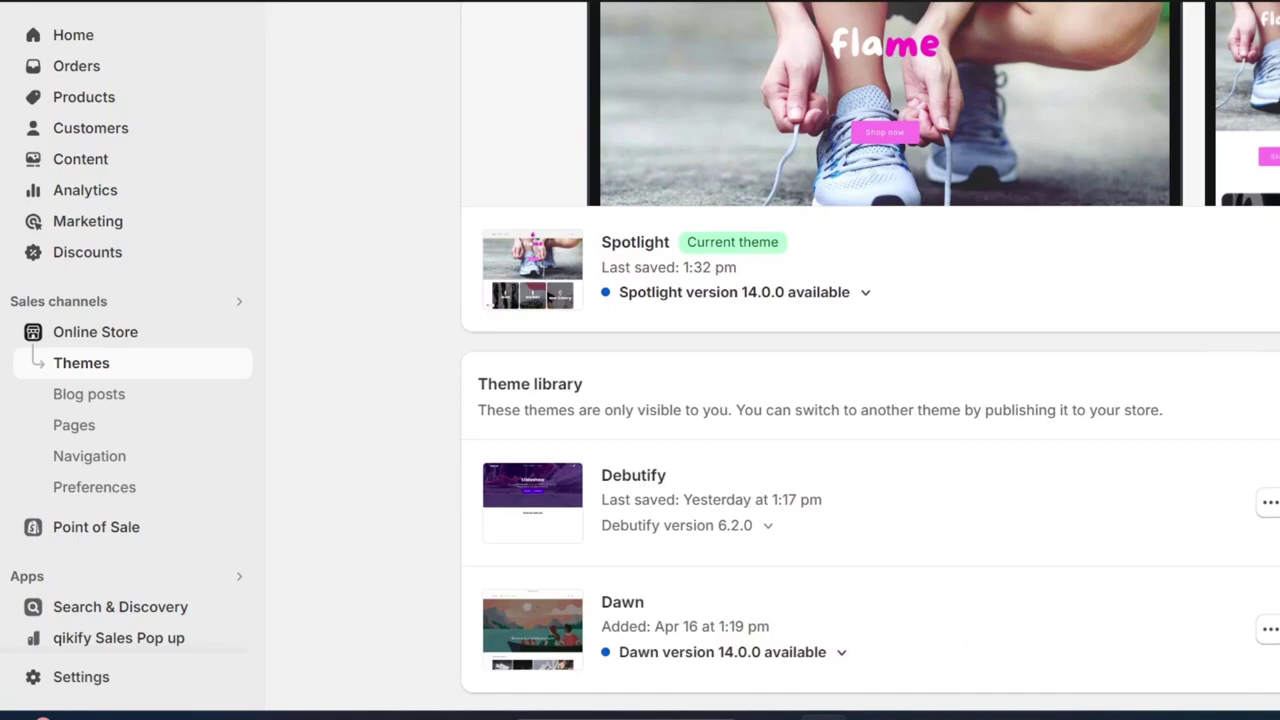
left_click(771, 293)
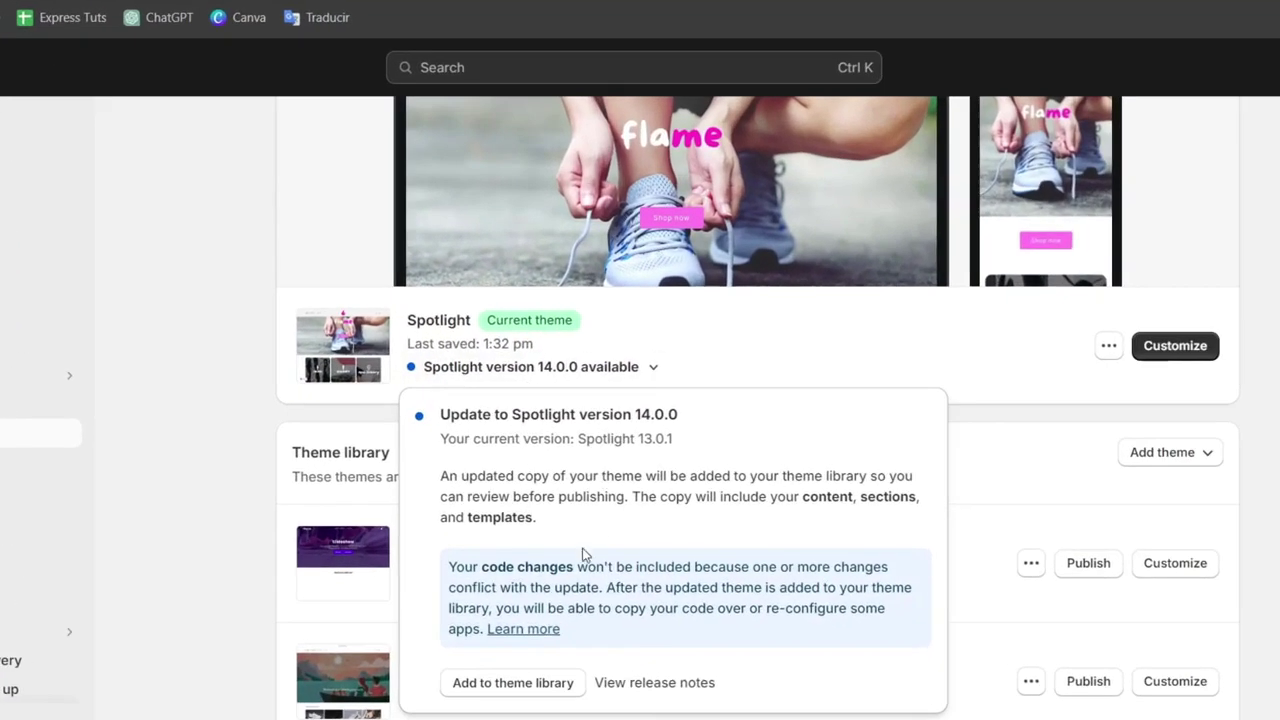
left_click(563, 688)
left_click(733, 713)
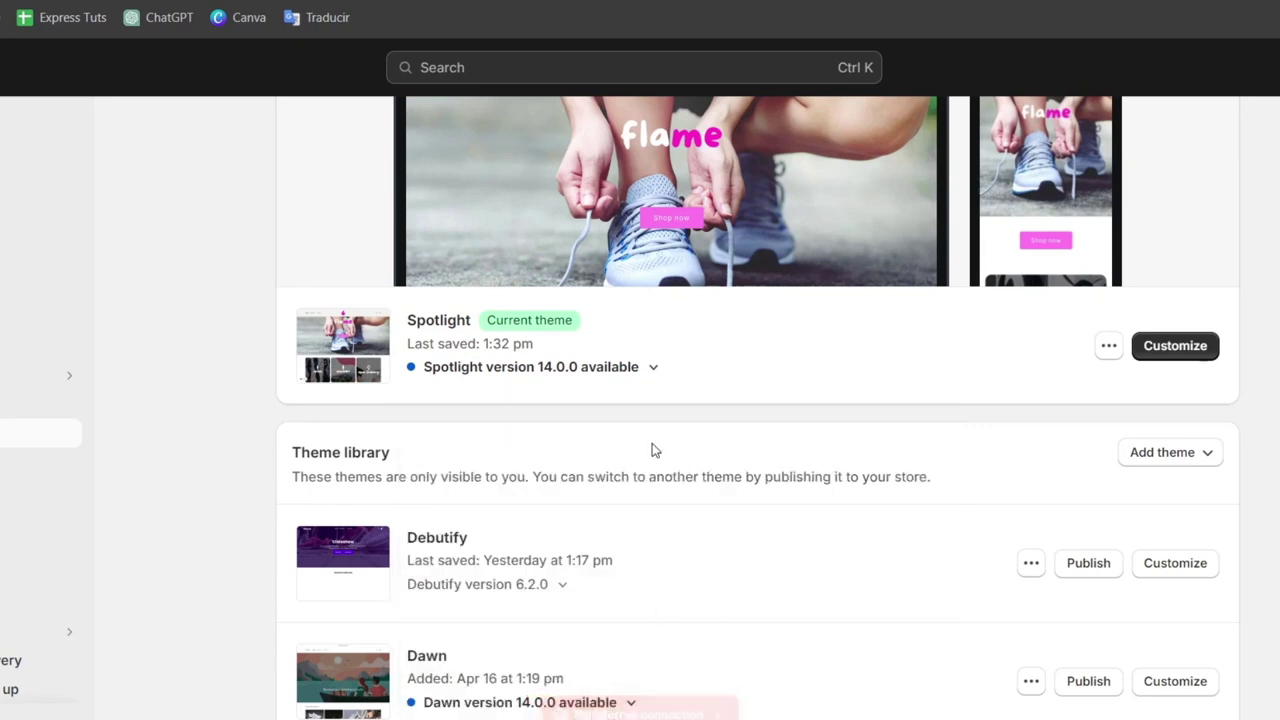
left_click(595, 385)
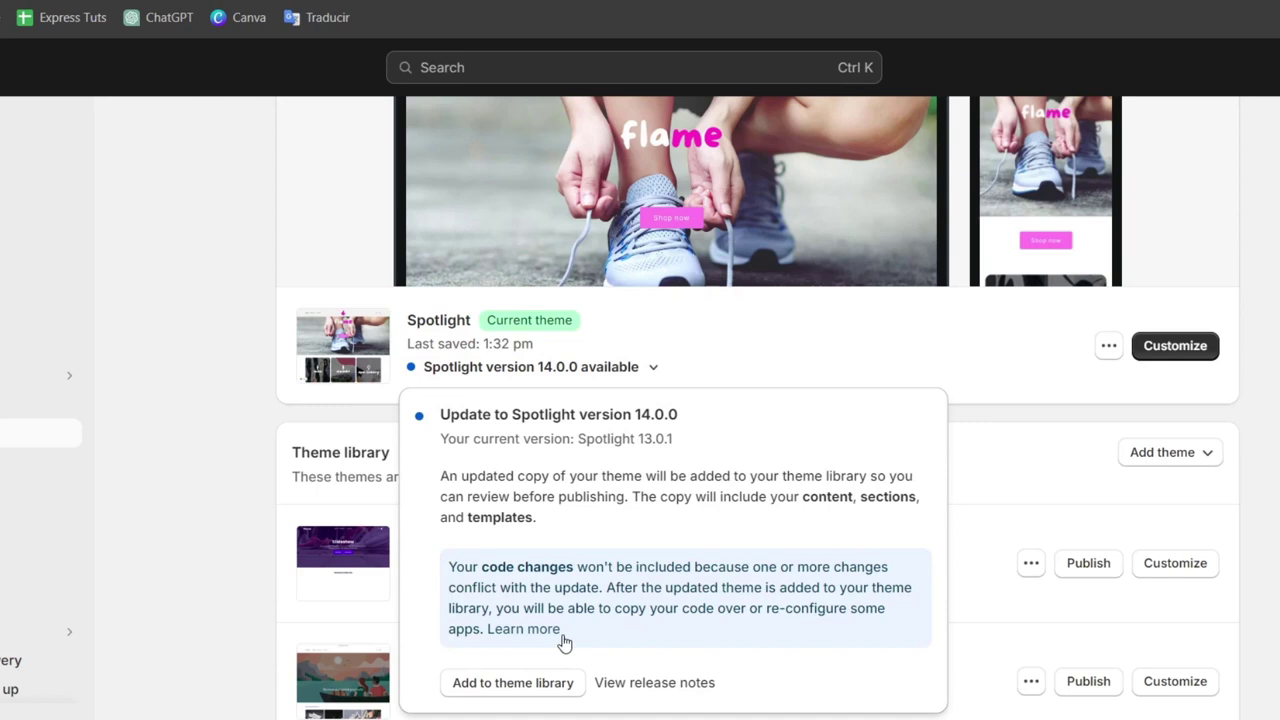
- Open the current Spotlight theme in the theme editor and dismiss the connection notice and the anniversary pop-up
left_click(540, 676)
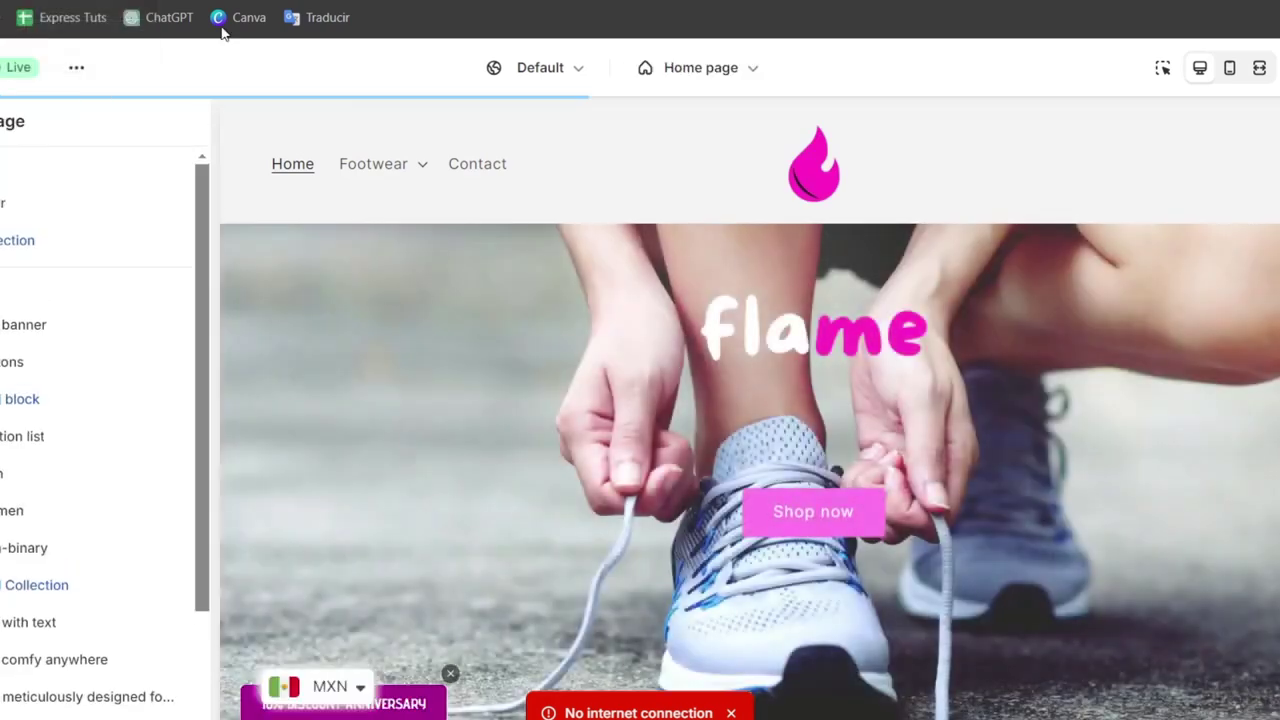
left_click(731, 713)
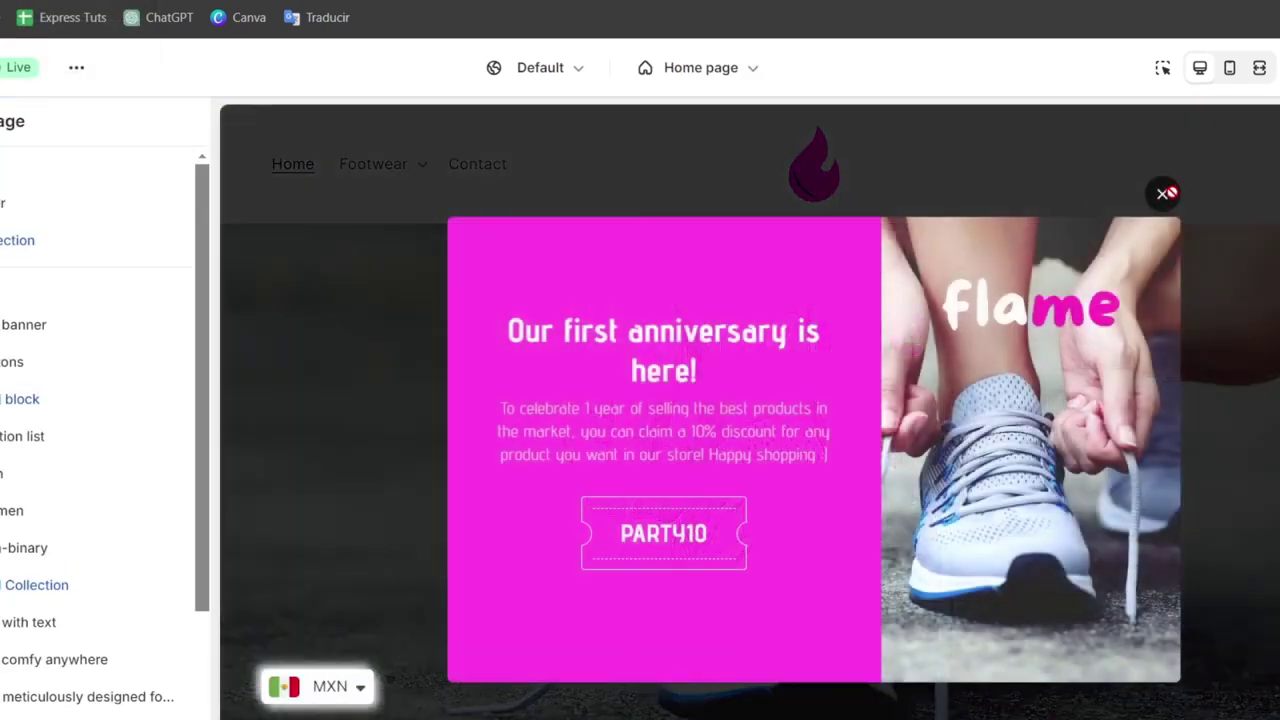
left_click(1165, 193)
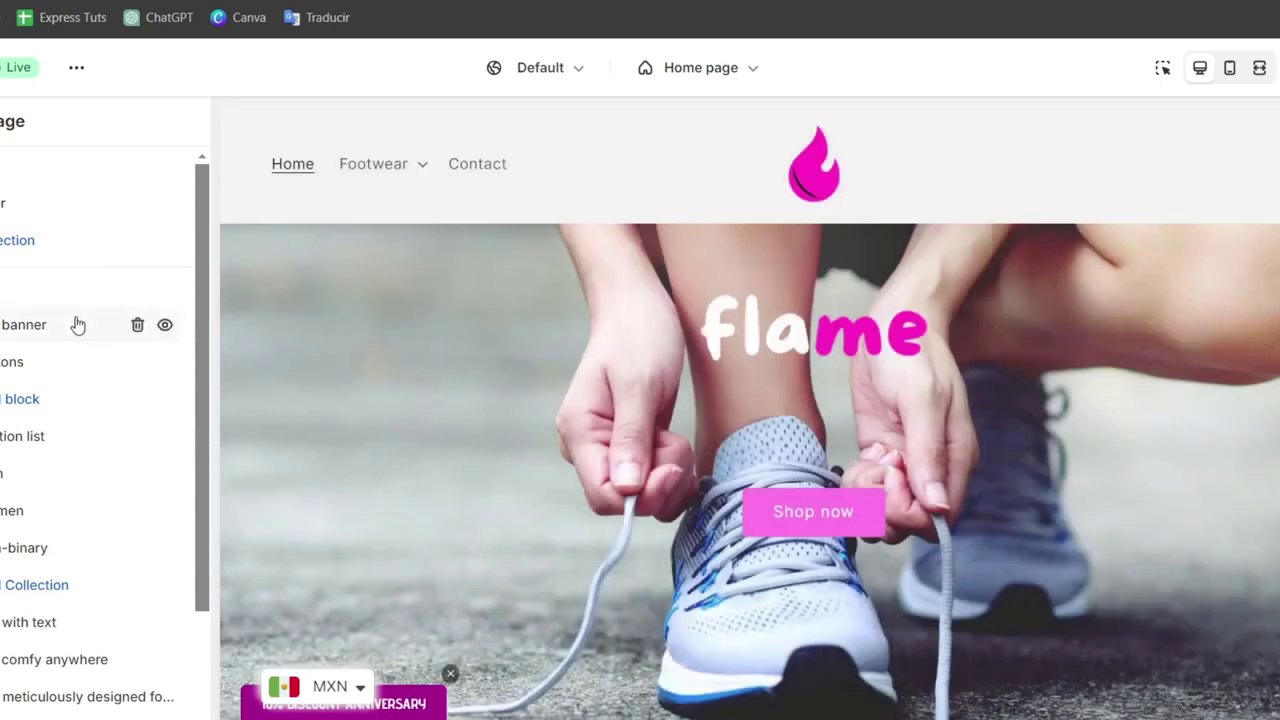
- View the home page's collection list section settings, and switch the editor to the Default collection template
left_click(60, 448)
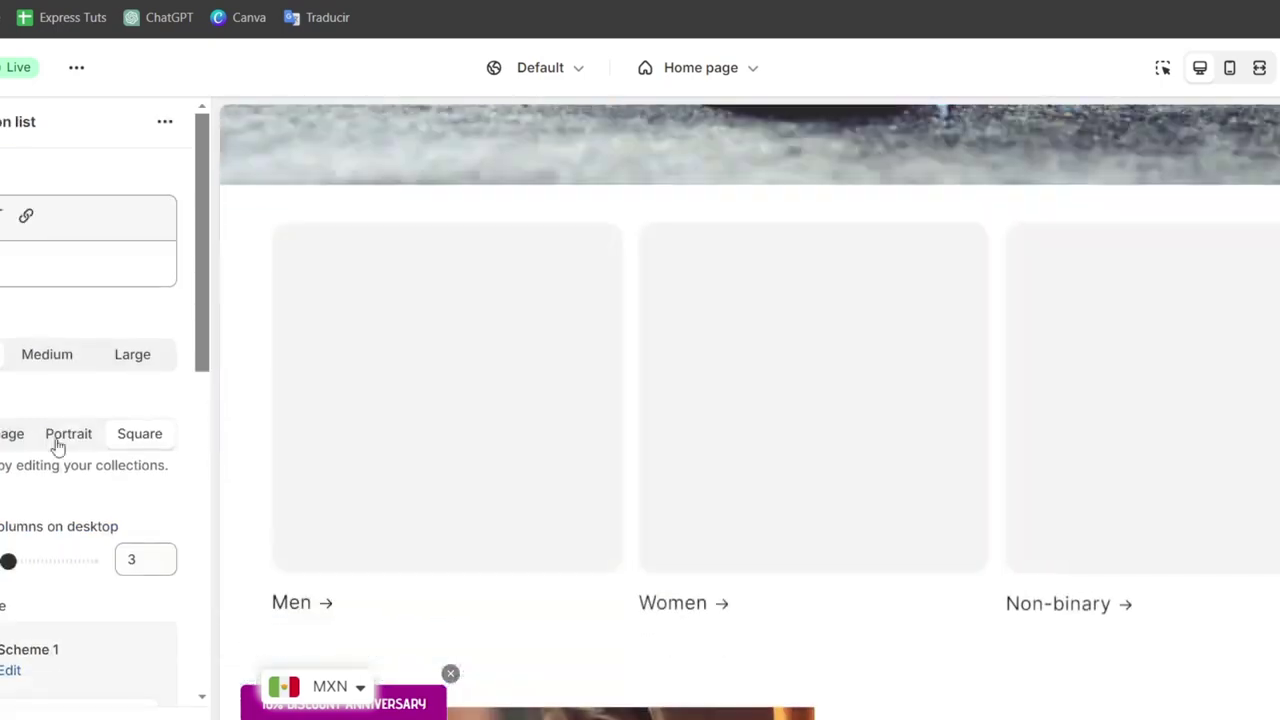
left_click(680, 70)
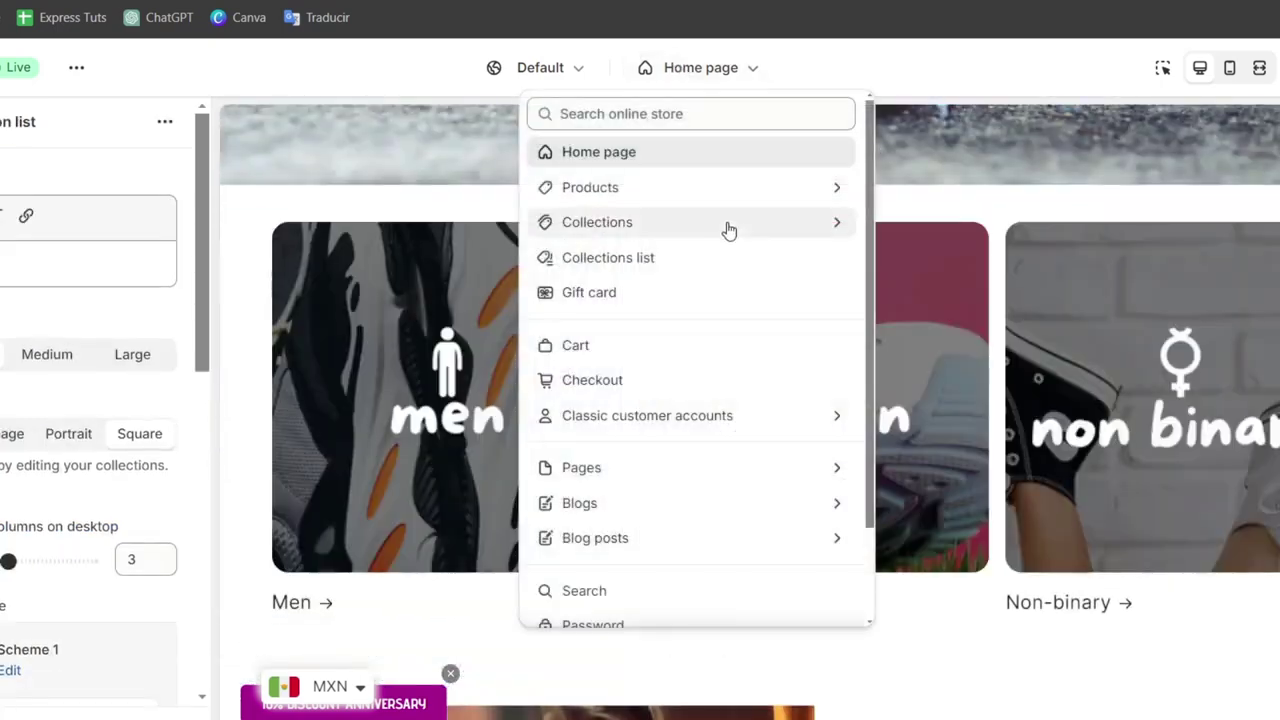
left_click(726, 228)
left_click(669, 222)
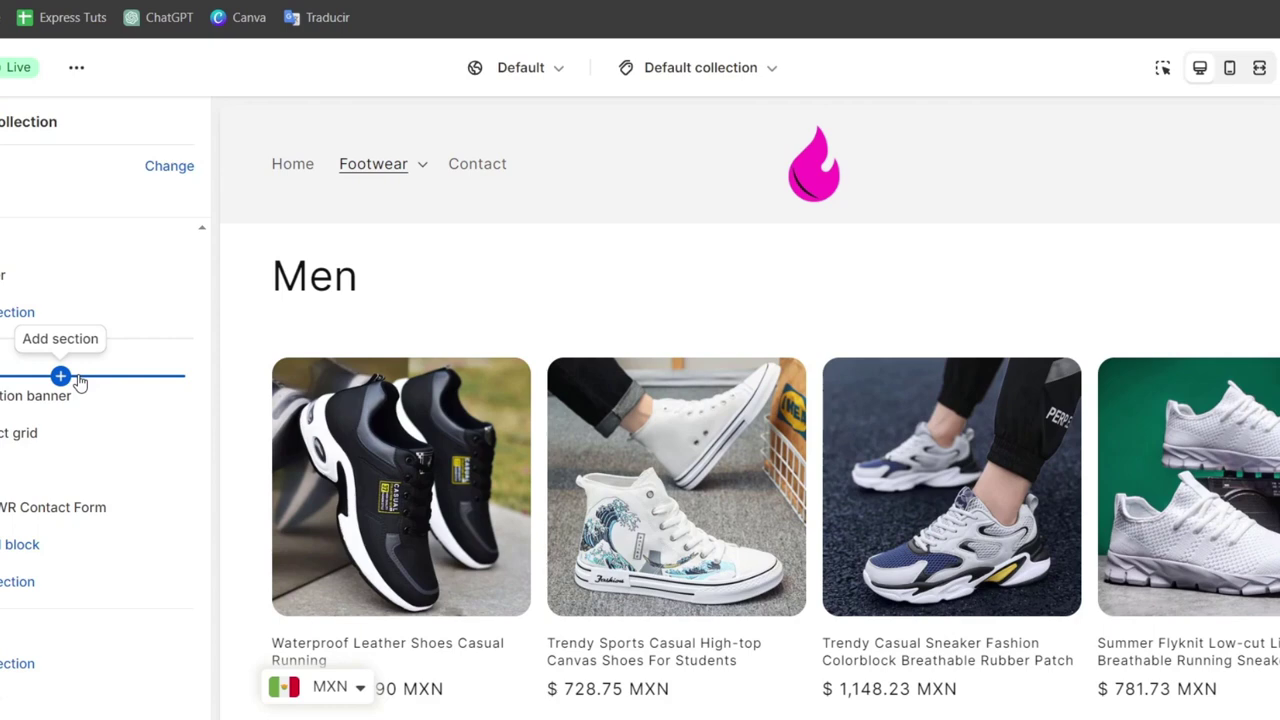
- Try showing the collection image in the Collection banner section, hide it again and expand the section's Theme Settings
left_click(79, 400)
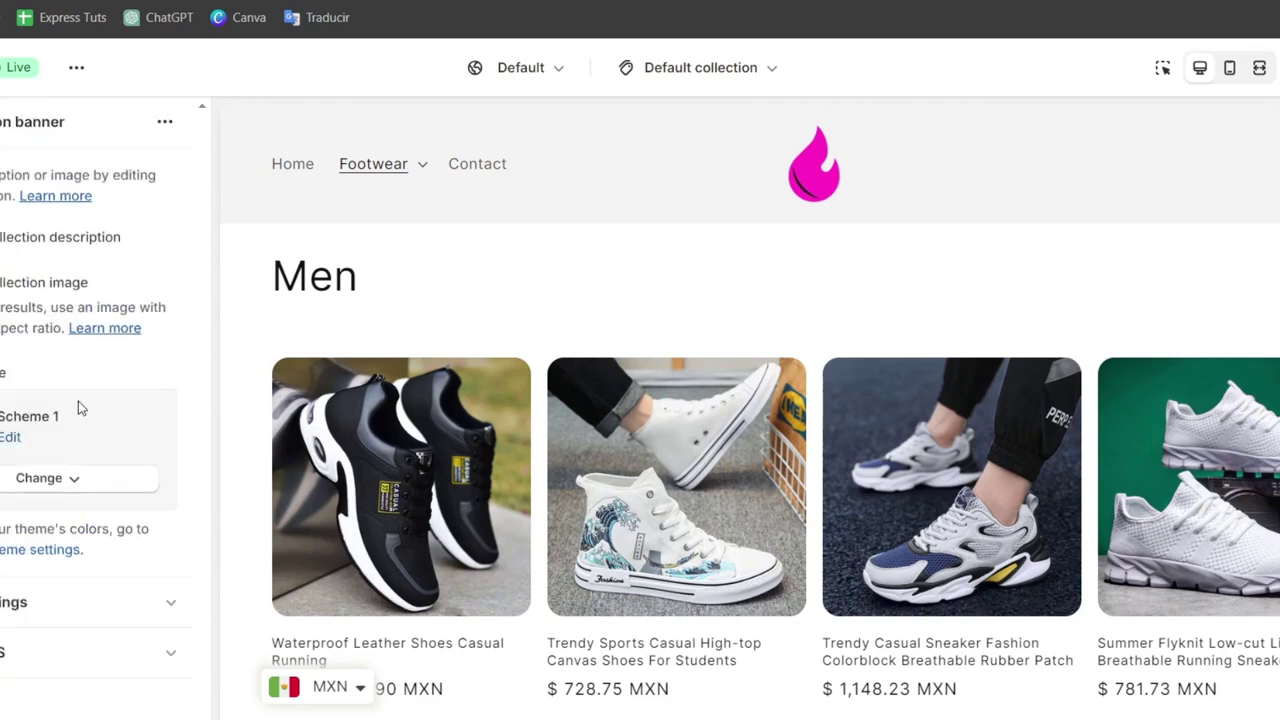
left_click(70, 292)
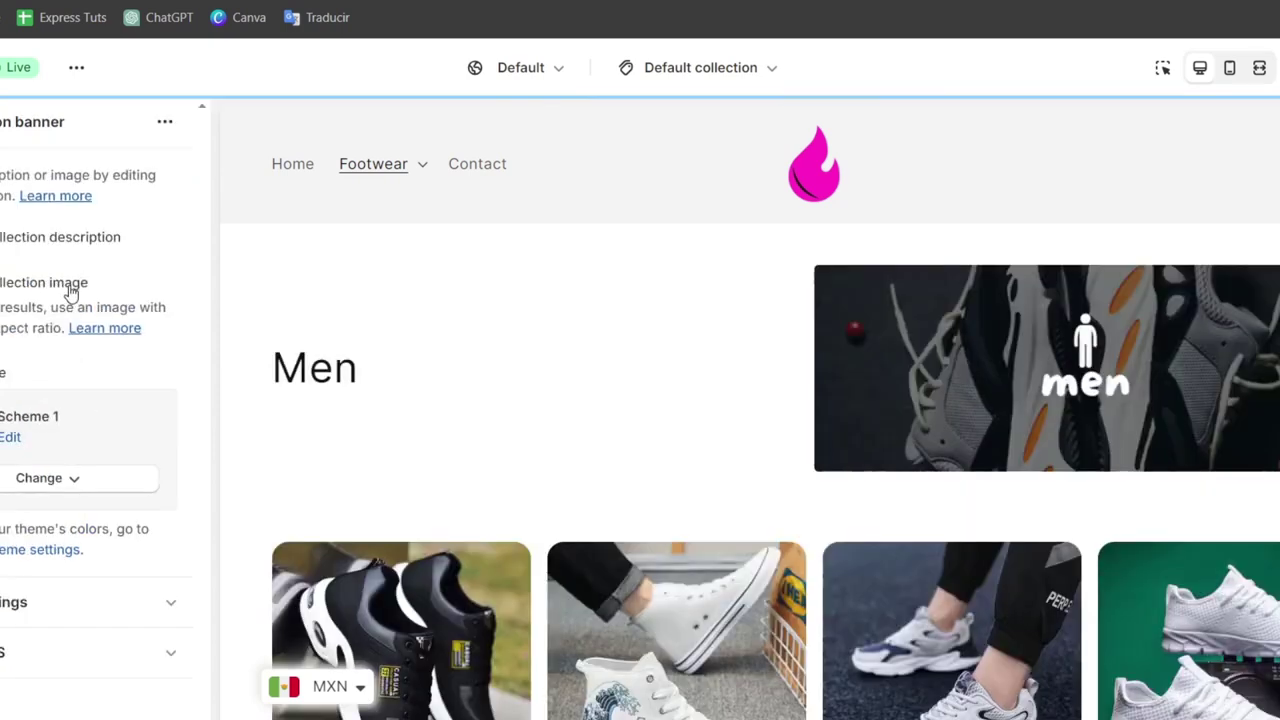
left_click(70, 287)
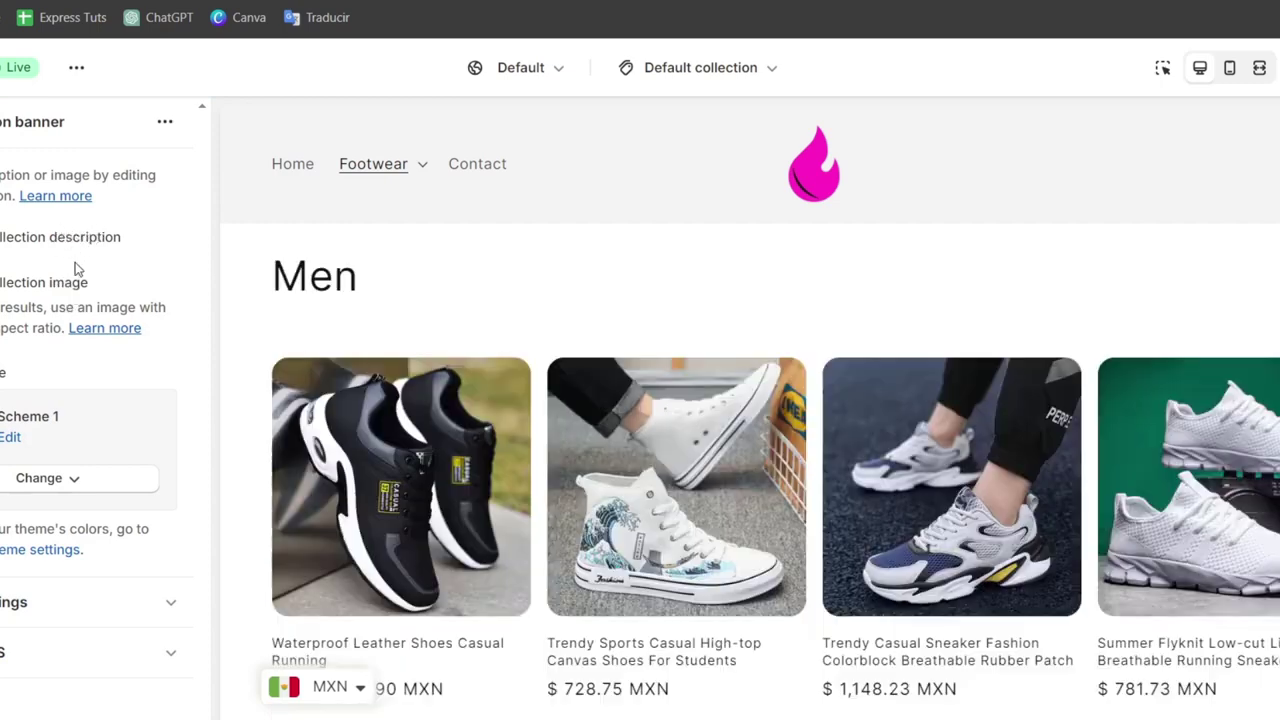
left_click(129, 605)
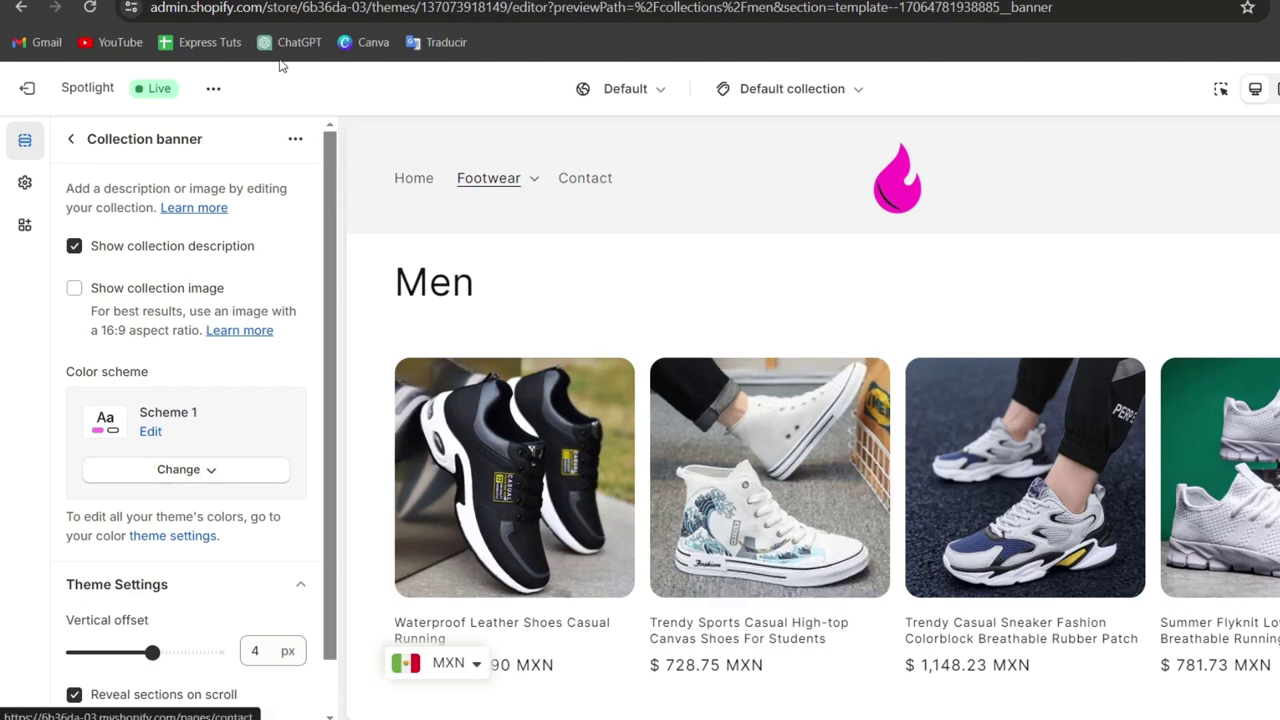
- Exit the theme editor and open the Men collection from the product collections
left_click(27, 88)
left_click(84, 197)
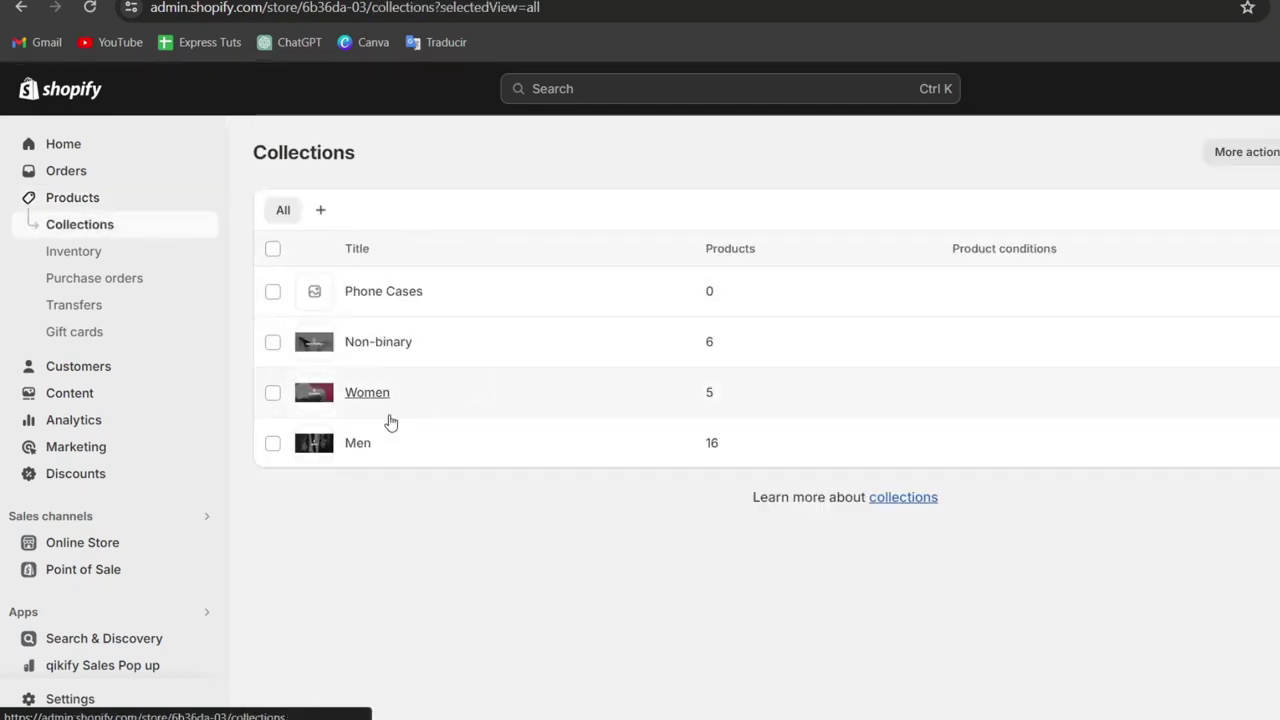
left_click(370, 446)
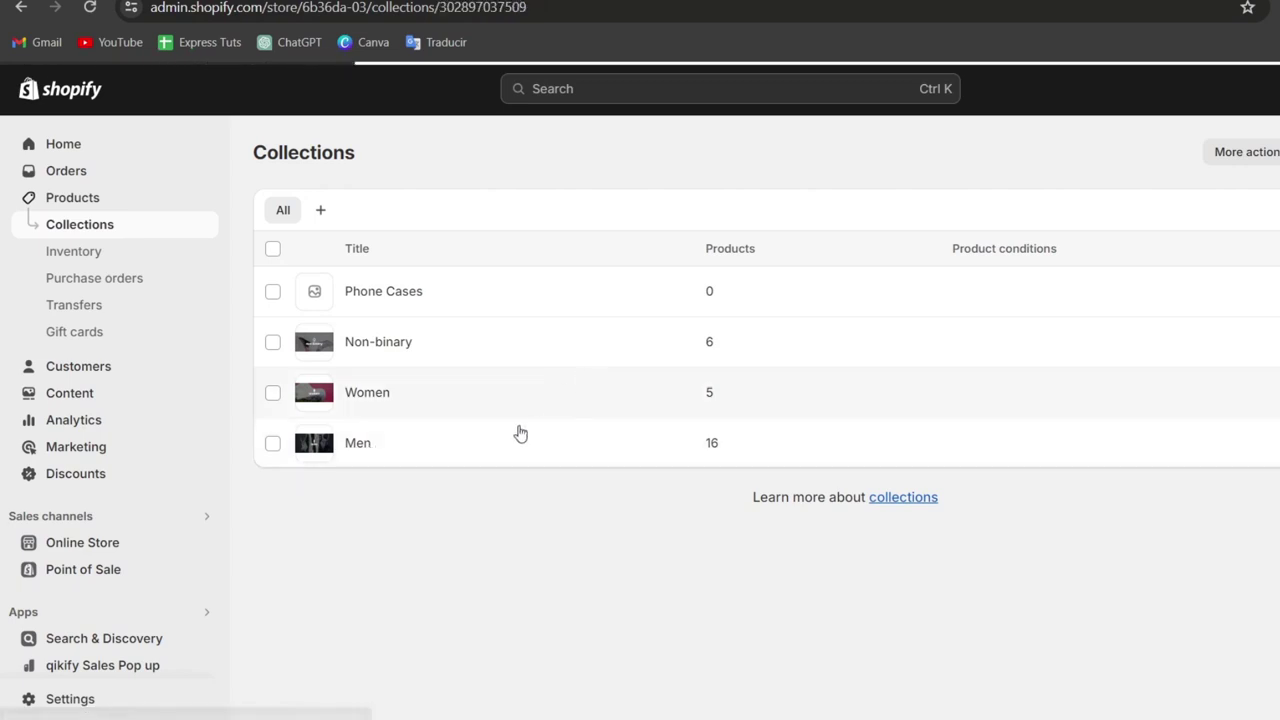
- Open the Spring And Summer Men's Casual Ankle Boots product and examine its organization details, Tags field and media
scroll(669, 434, "down", 3)
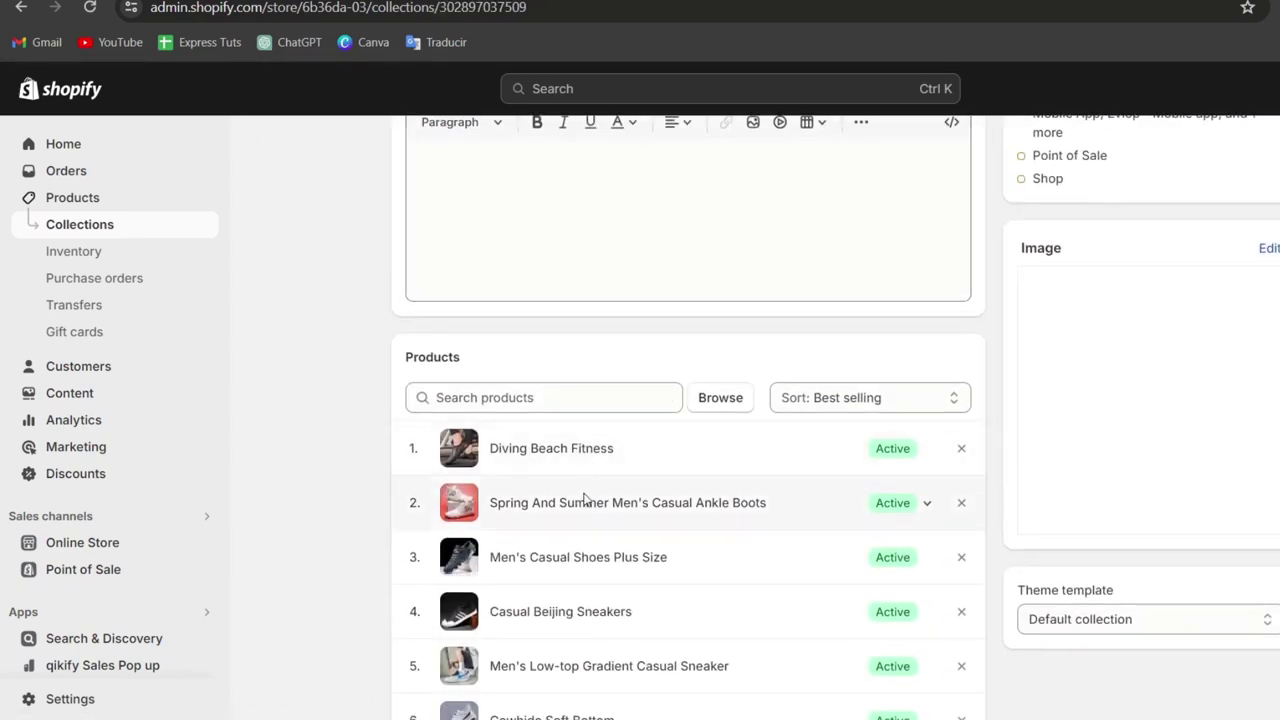
left_click(634, 506)
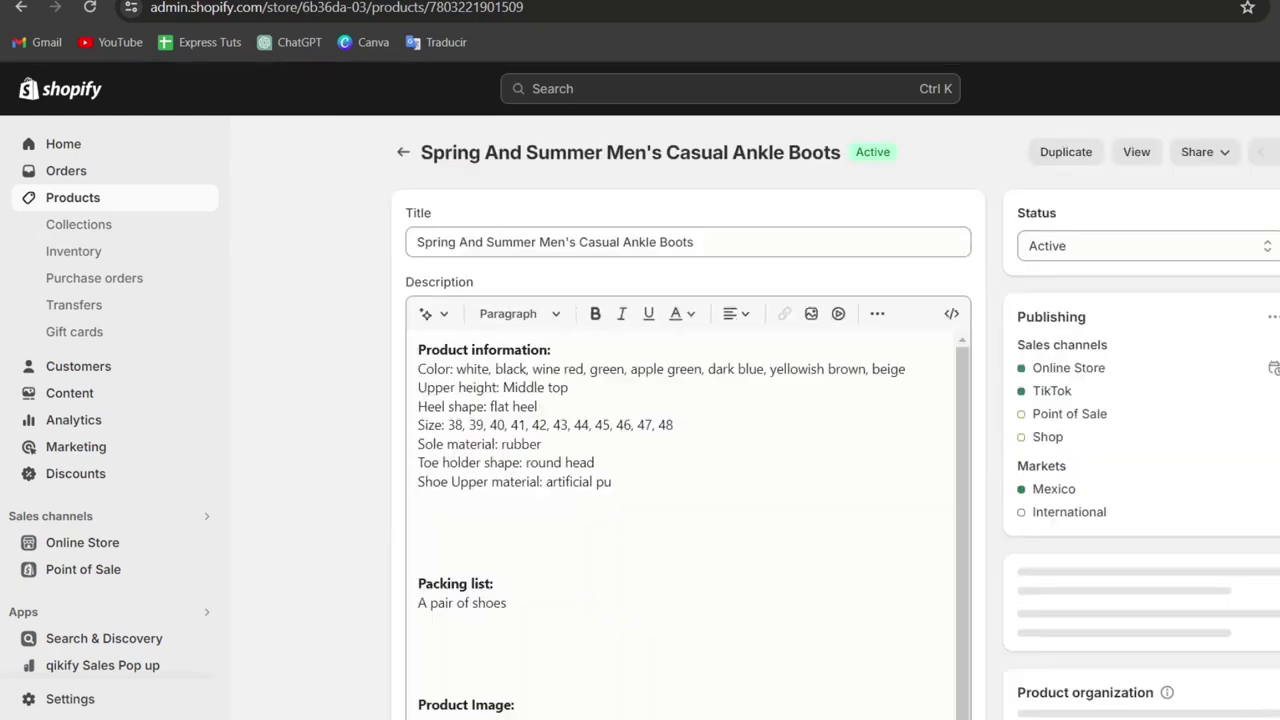
scroll(688, 420, "down", 1)
scroll(1115, 400, "down", 5)
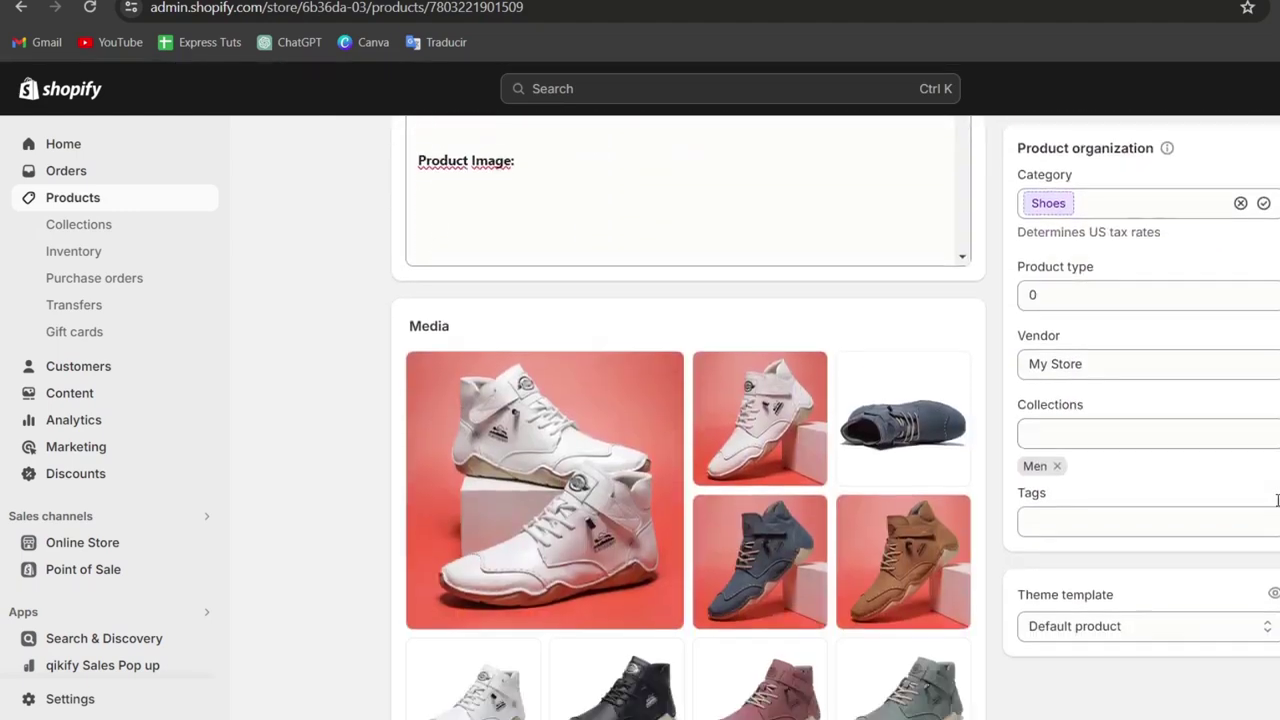
left_click(1097, 482)
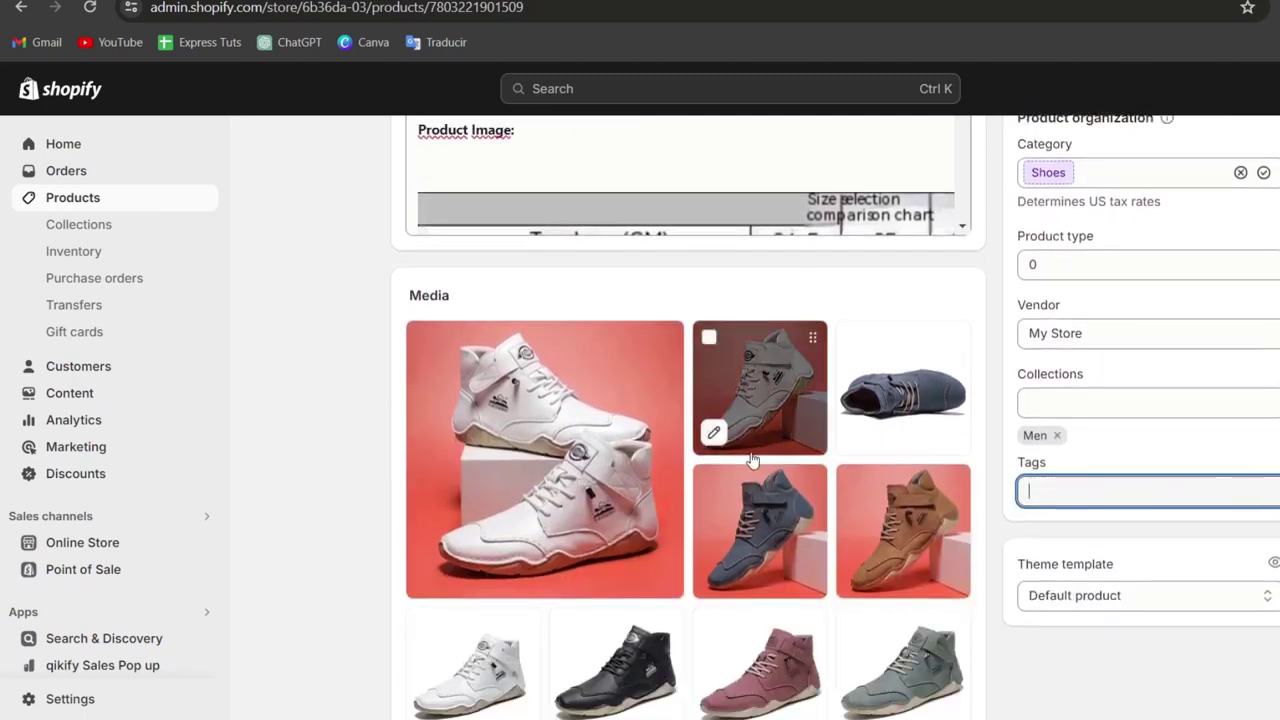
scroll(760, 430, "down", 1)
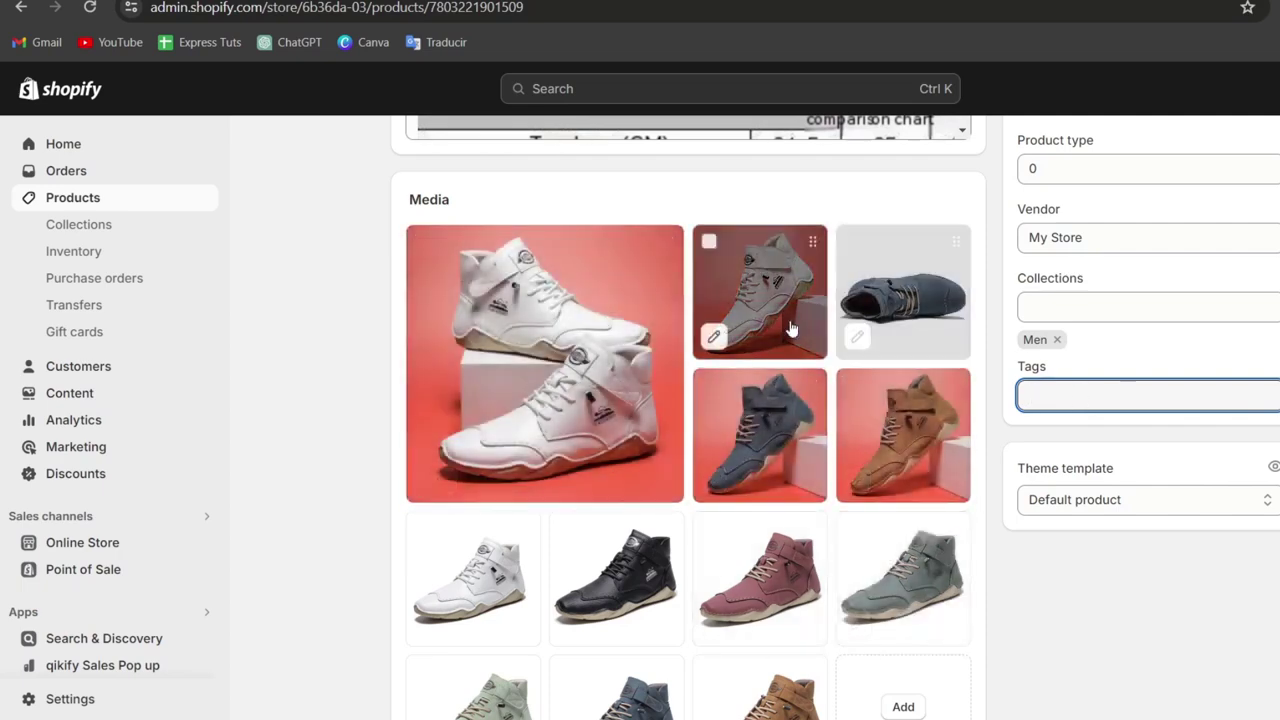
scroll(1019, 410, "up", 1)
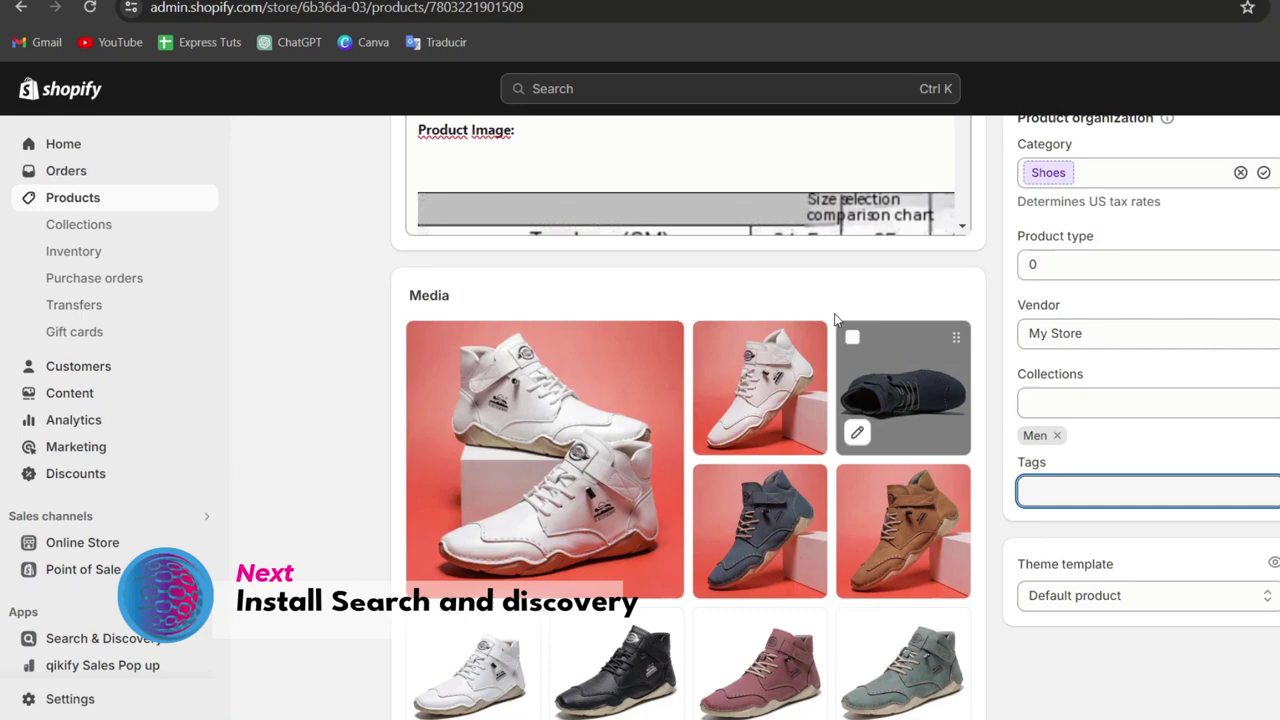
- Search the Shopify App Store for "shopify" from the admin home and open the Shopify Search & Discovery app
left_click(84, 152)
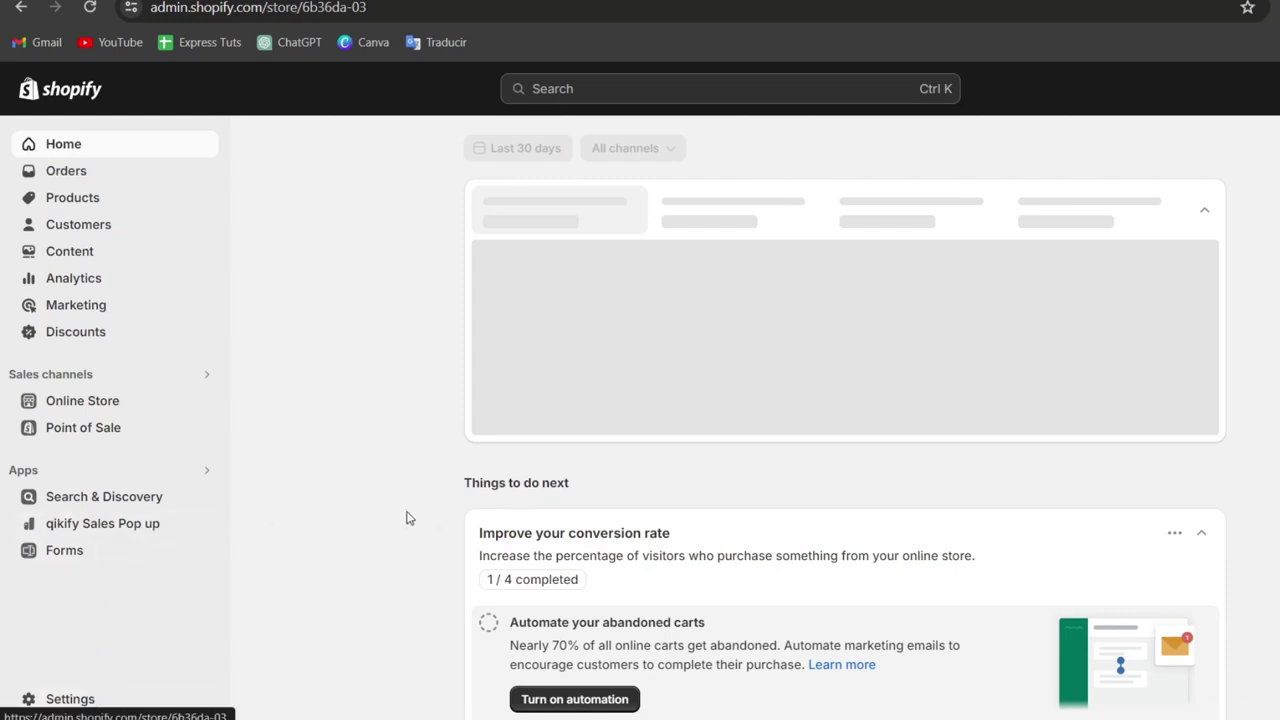
left_click(108, 474)
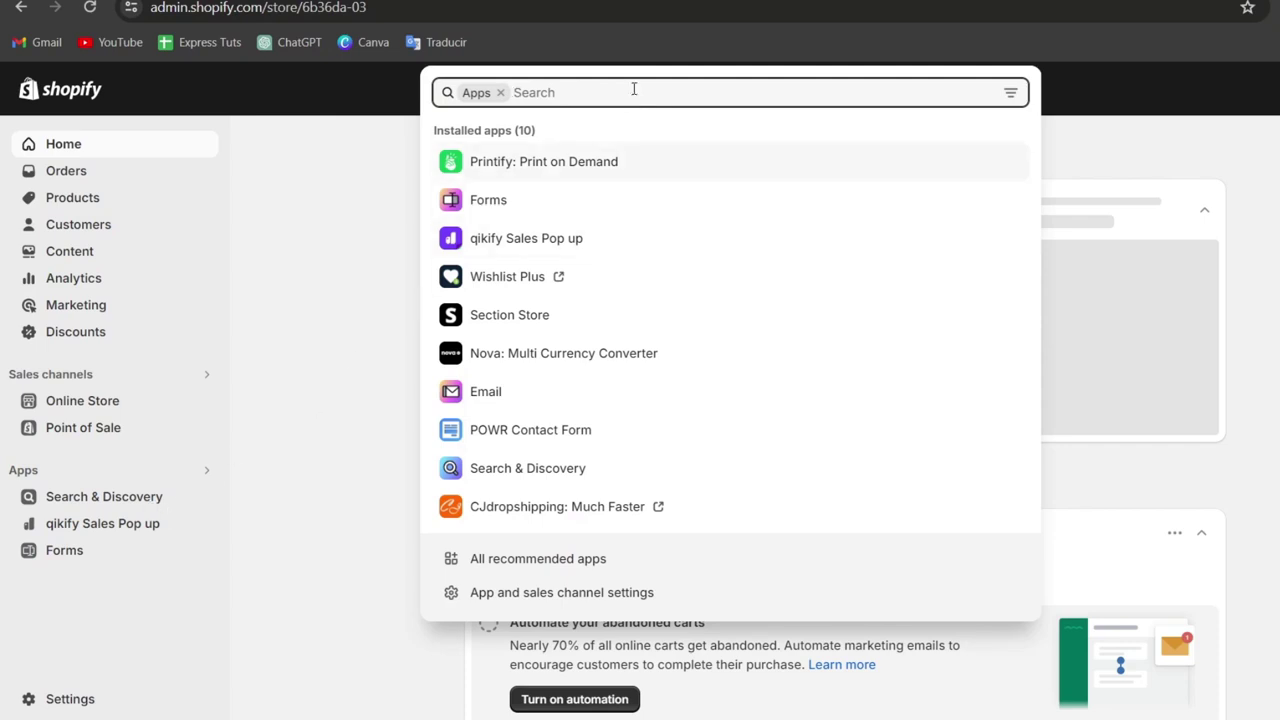
type("shopify")
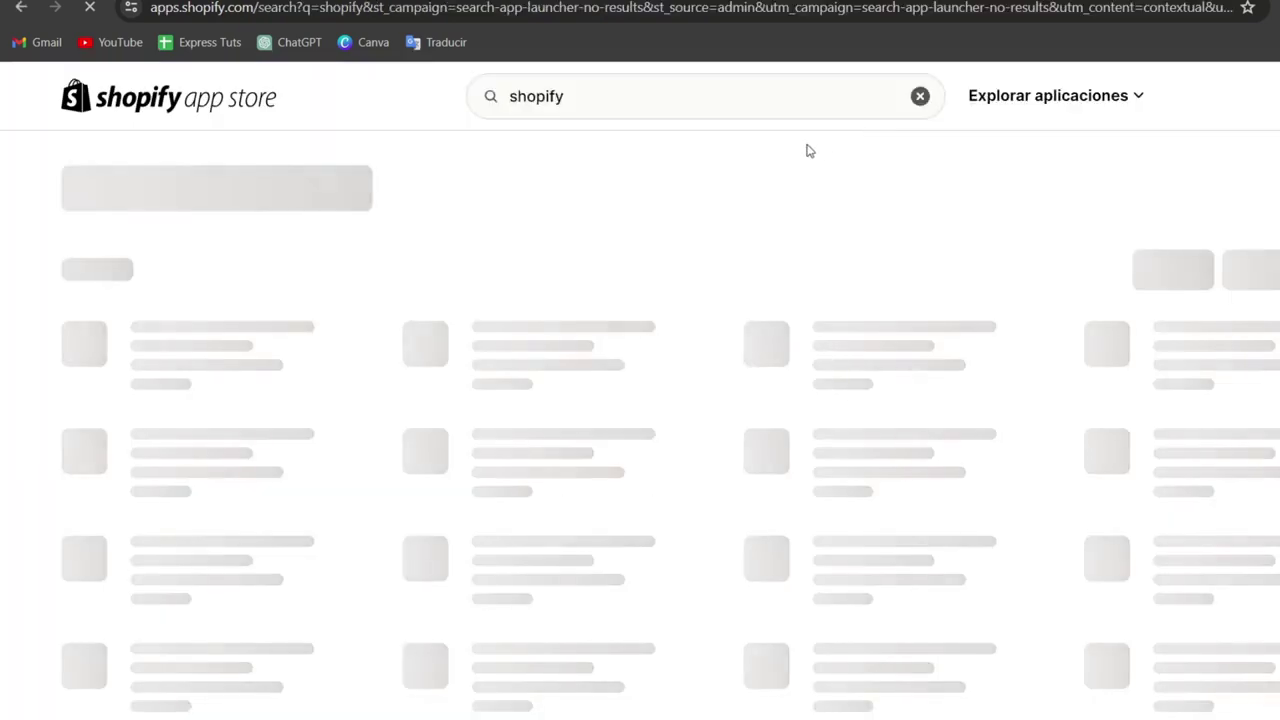
scroll(741, 195, "down", 1)
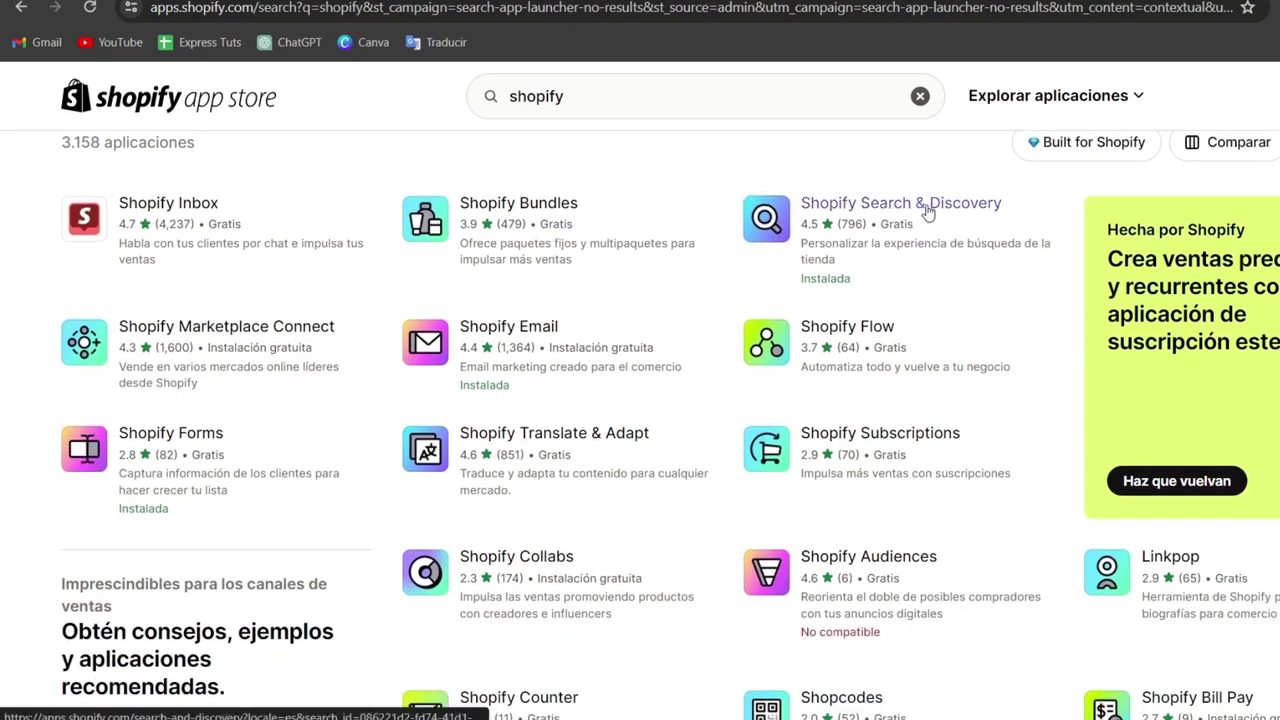
left_click(900, 203)
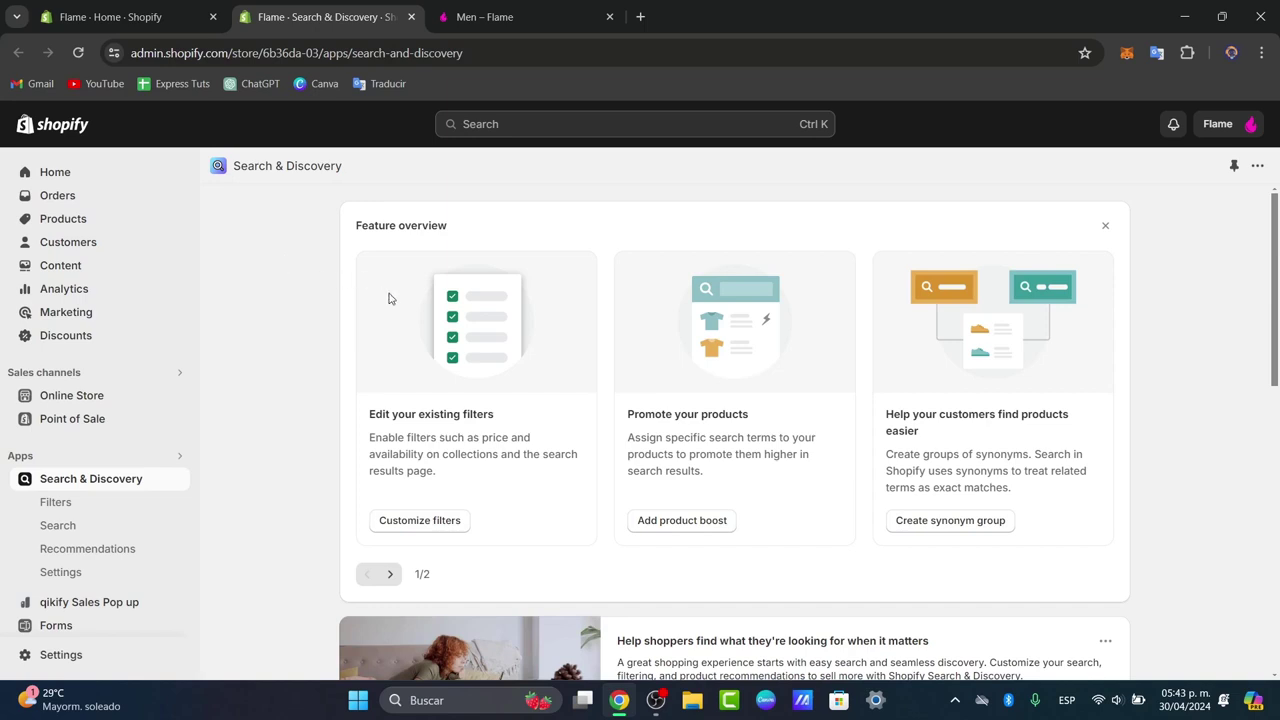
- Add and save a filter with the Tags source, the label More filters and the AND condition
left_click(443, 520)
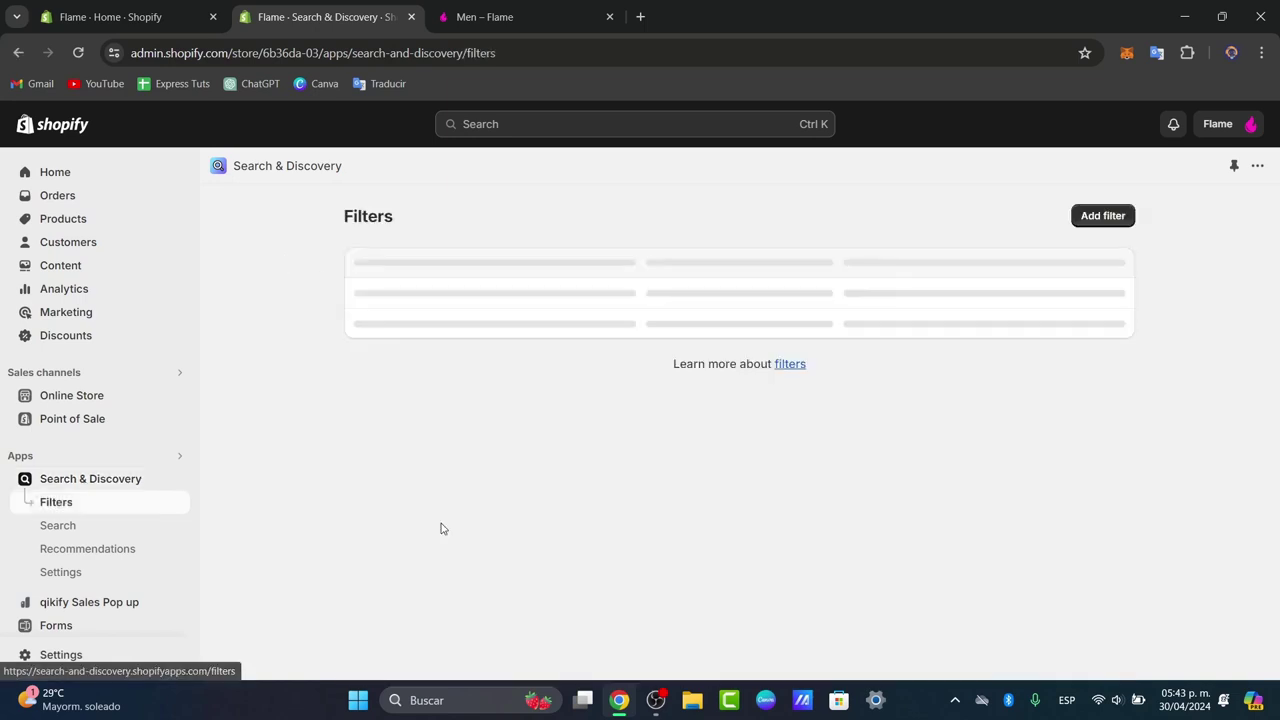
left_click(1107, 216)
left_click(468, 298)
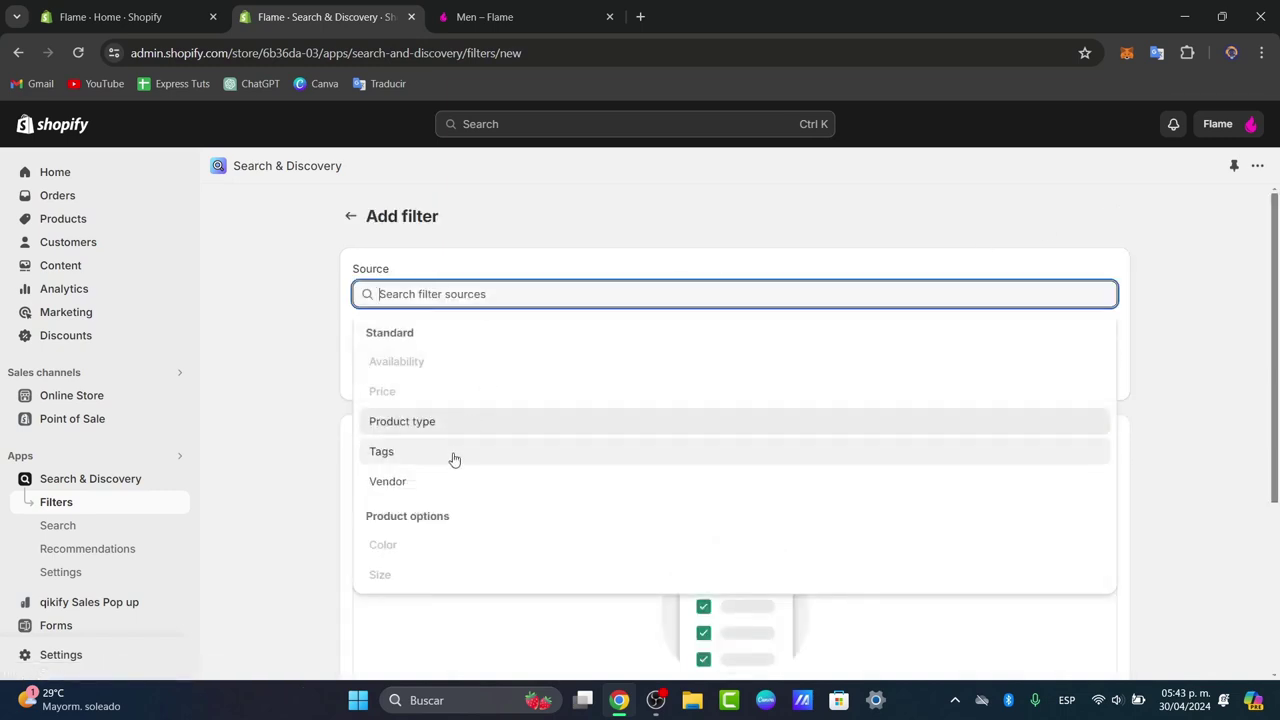
left_click(424, 455)
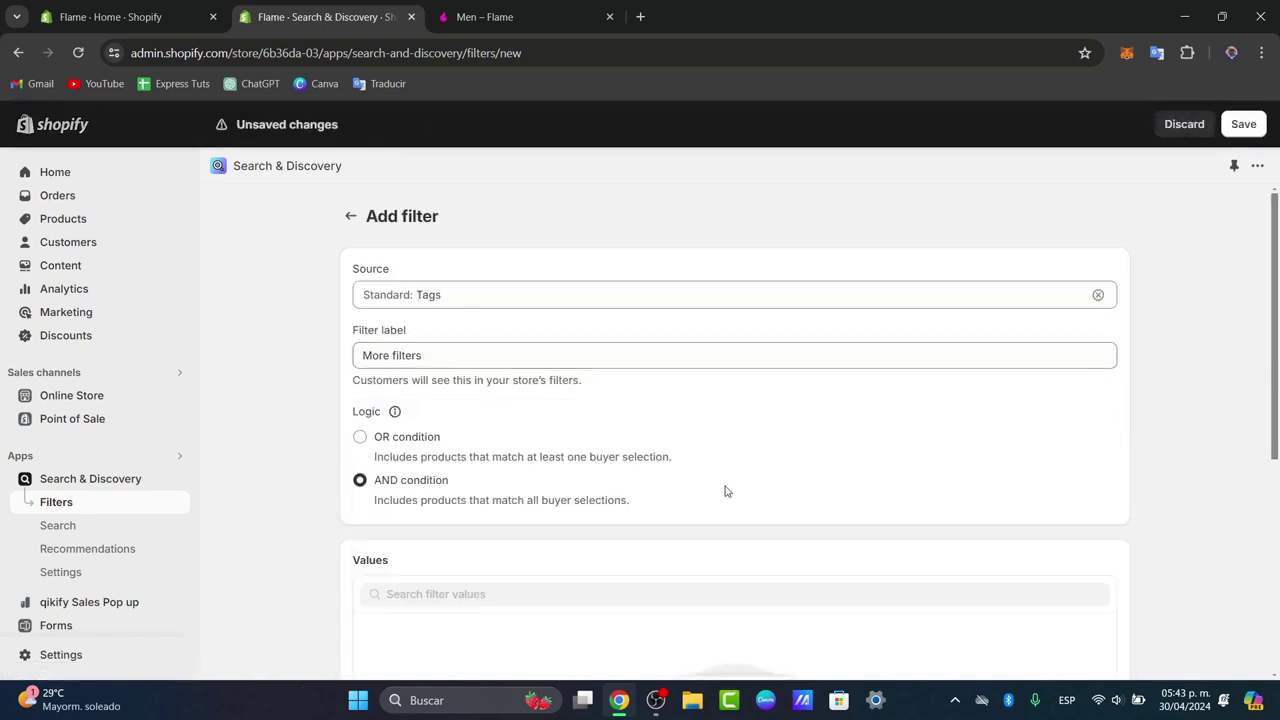
double_click(528, 360)
left_click(748, 450)
scroll(760, 452, "down", 3)
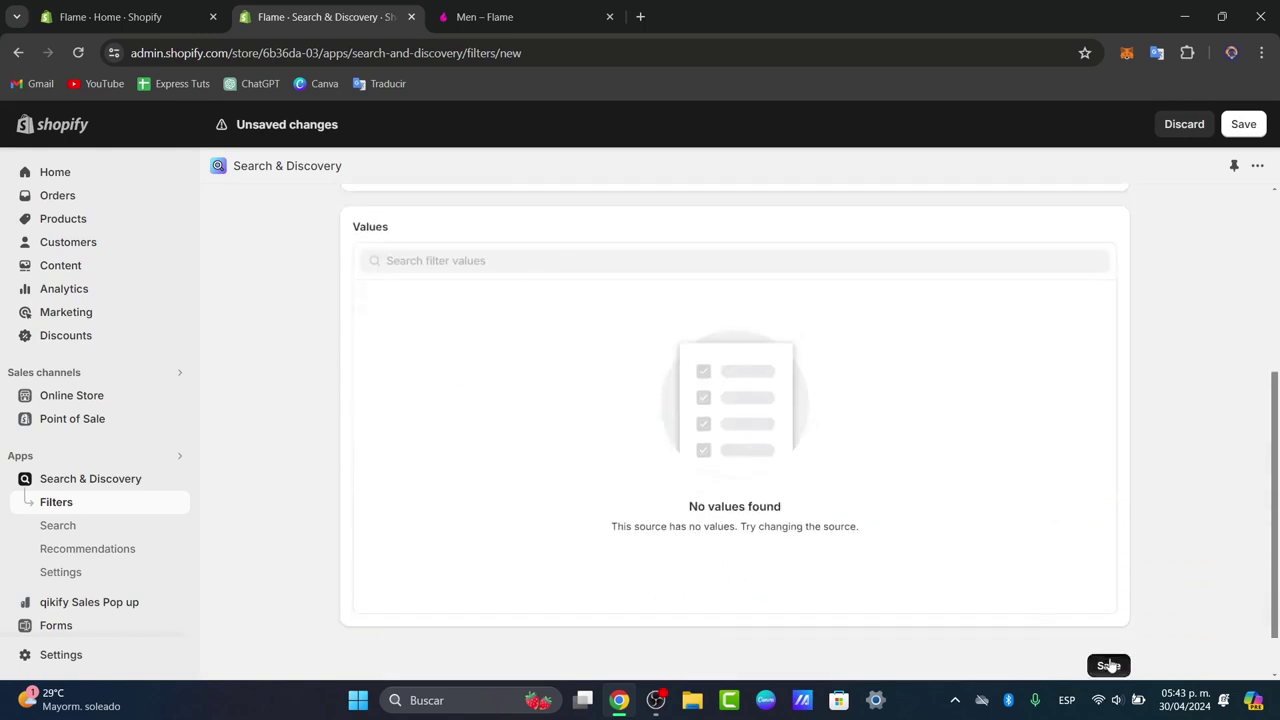
left_click(1108, 665)
- Review the saved filter's logic and values, and return to the filters list
scroll(711, 441, "down", 3)
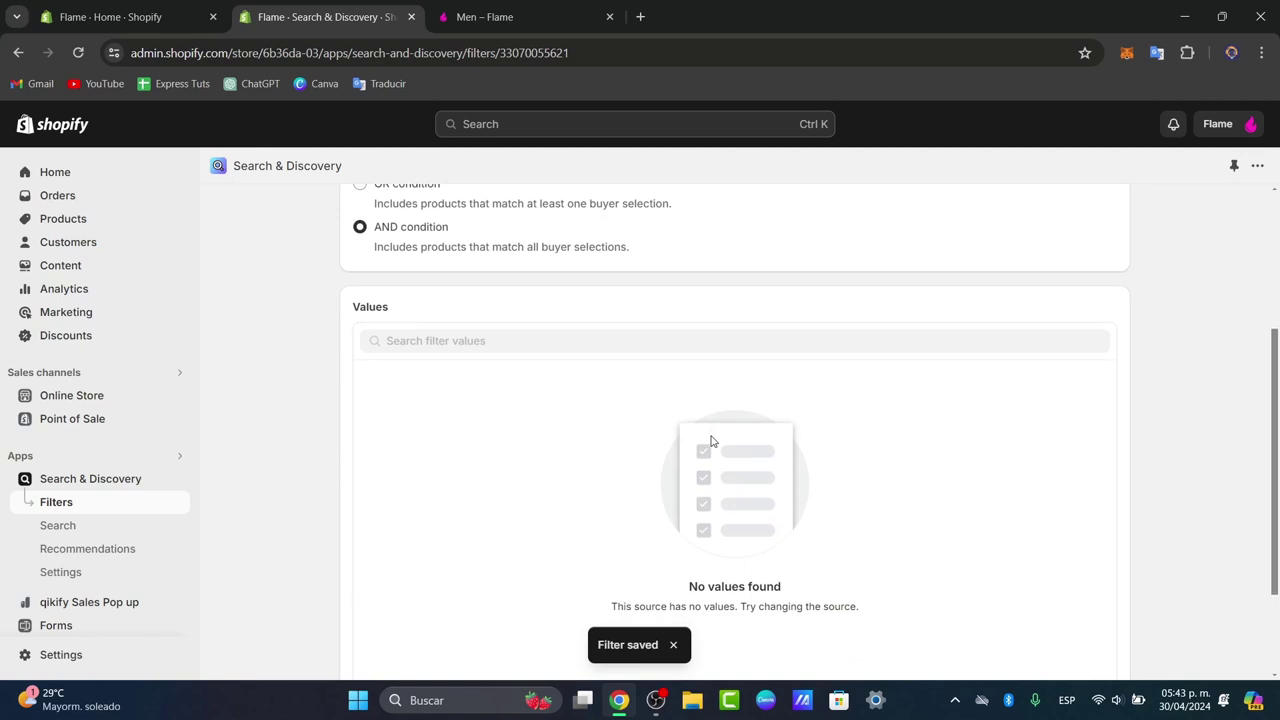
scroll(711, 441, "up", 3)
scroll(651, 451, "down", 1)
scroll(1069, 580, "down", 4)
scroll(842, 387, "up", 2)
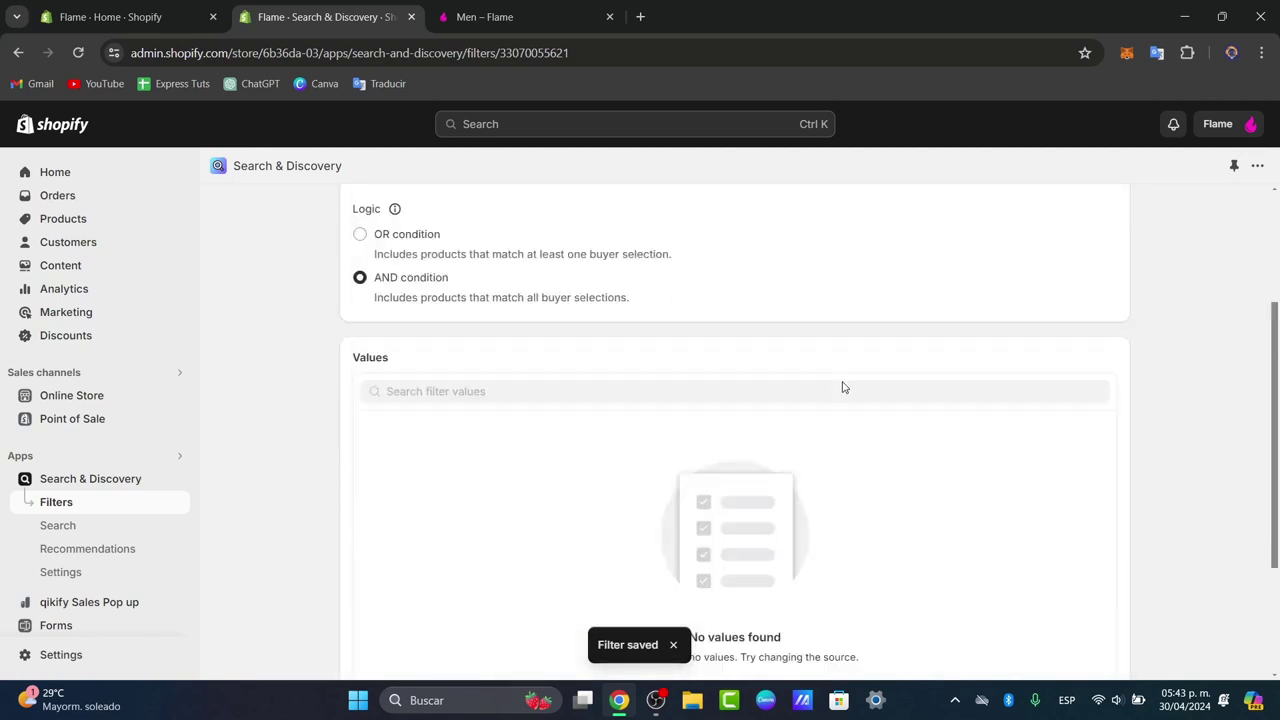
scroll(842, 387, "up", 3)
left_click(351, 217)
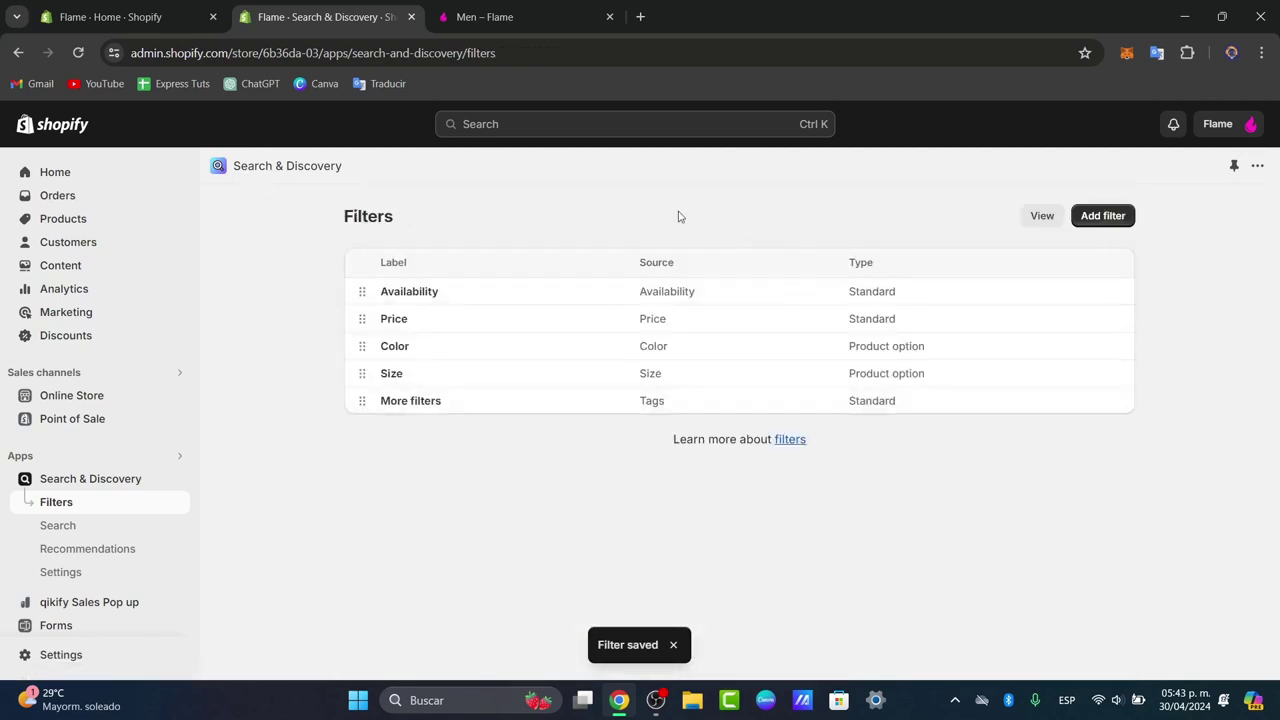
- View the storefront's all-products page from the filters list, look through it and return to Search & Discovery
left_click(1045, 215)
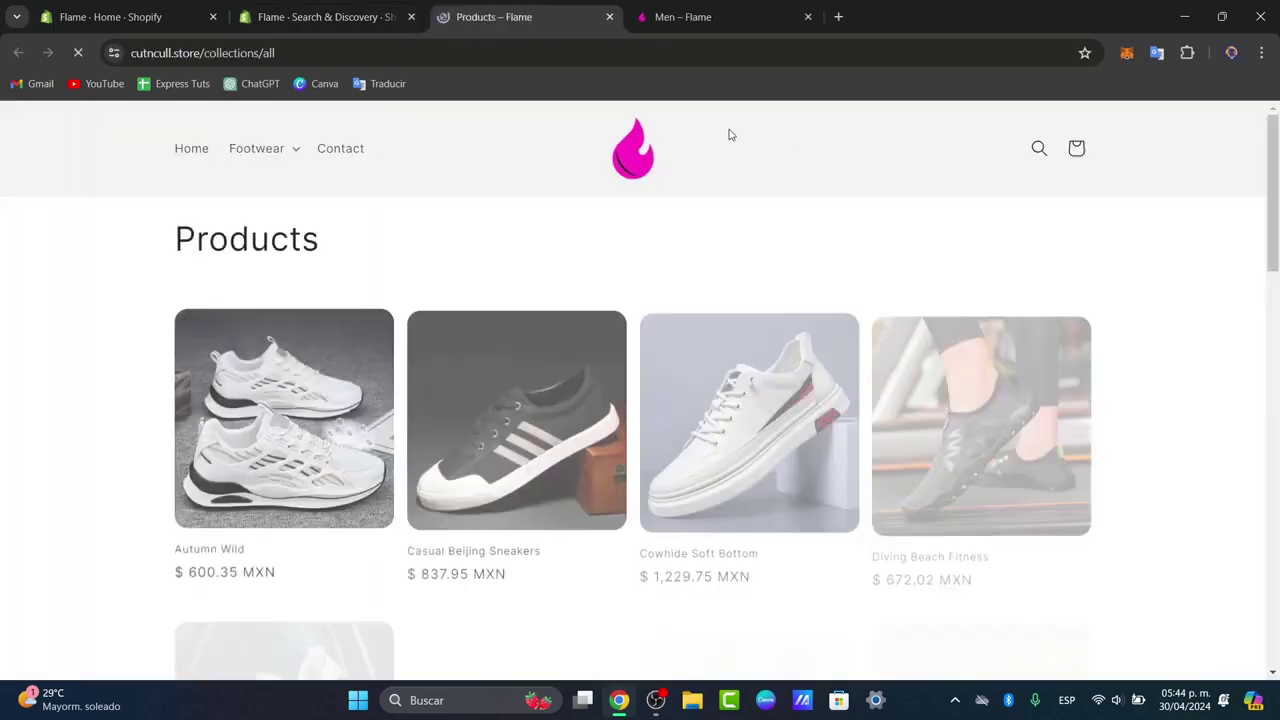
scroll(689, 274, "down", 15)
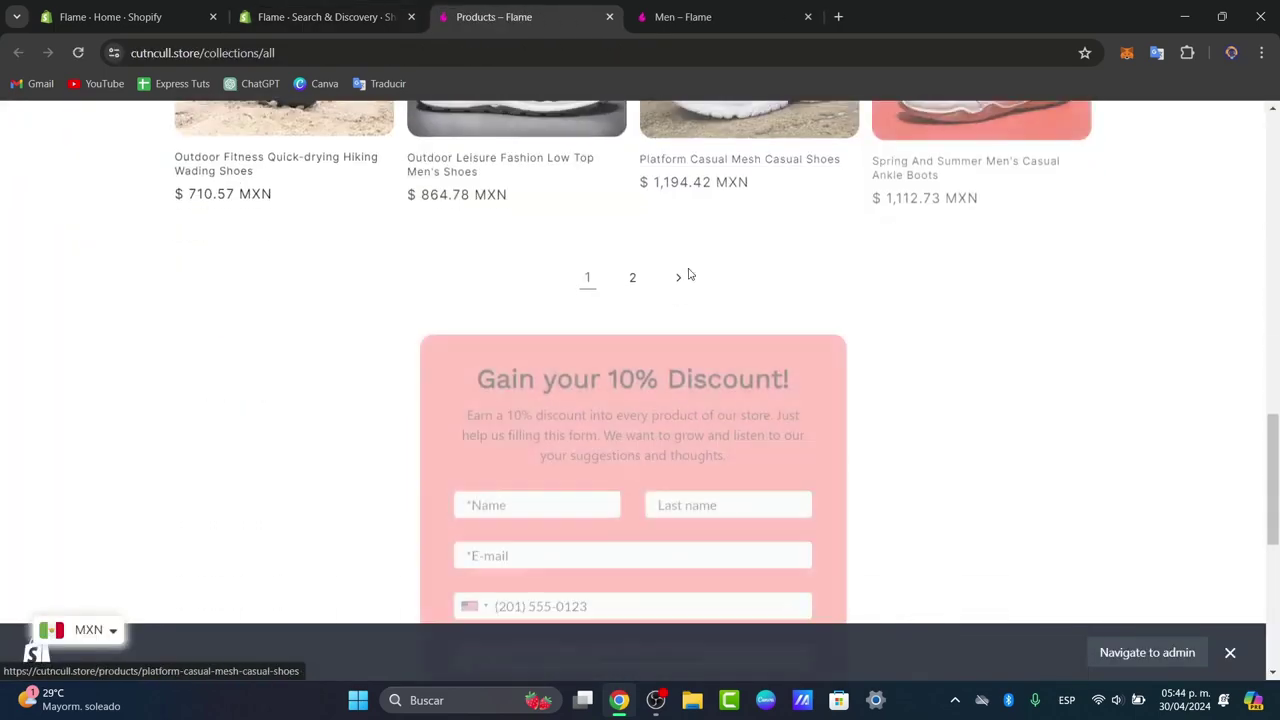
scroll(689, 272, "down", 4)
scroll(688, 268, "up", 20)
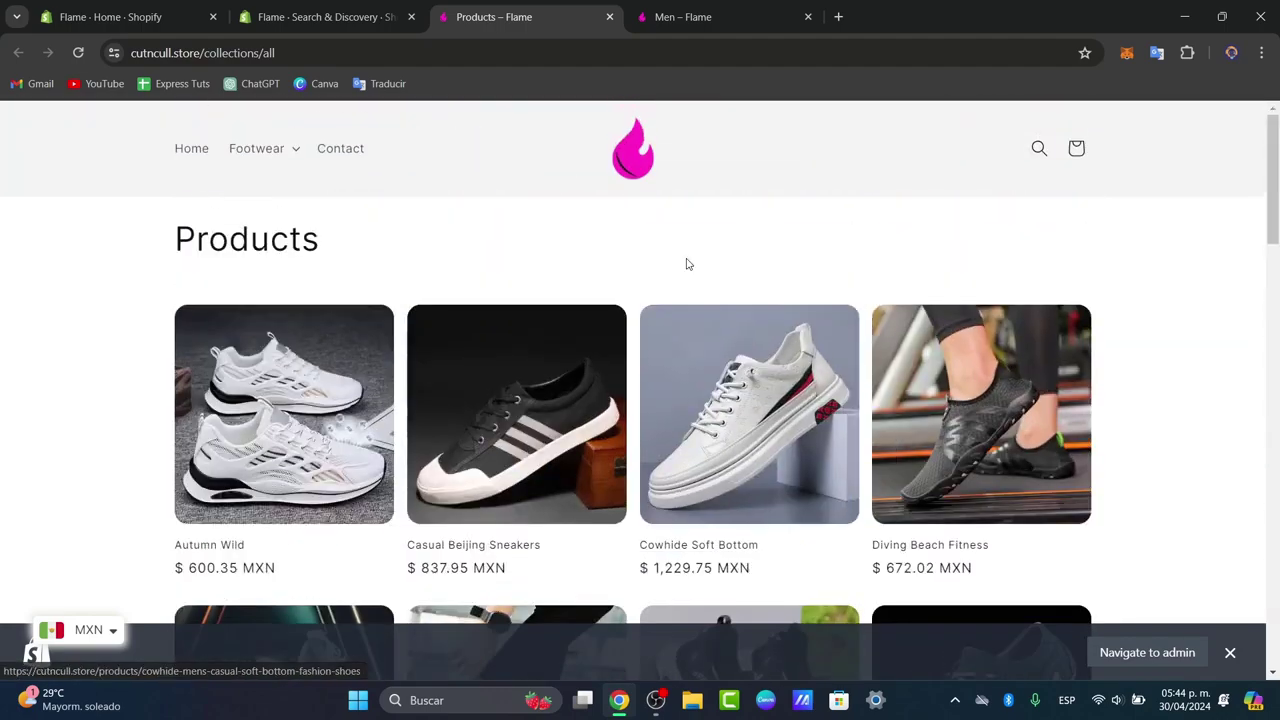
left_click(318, 17)
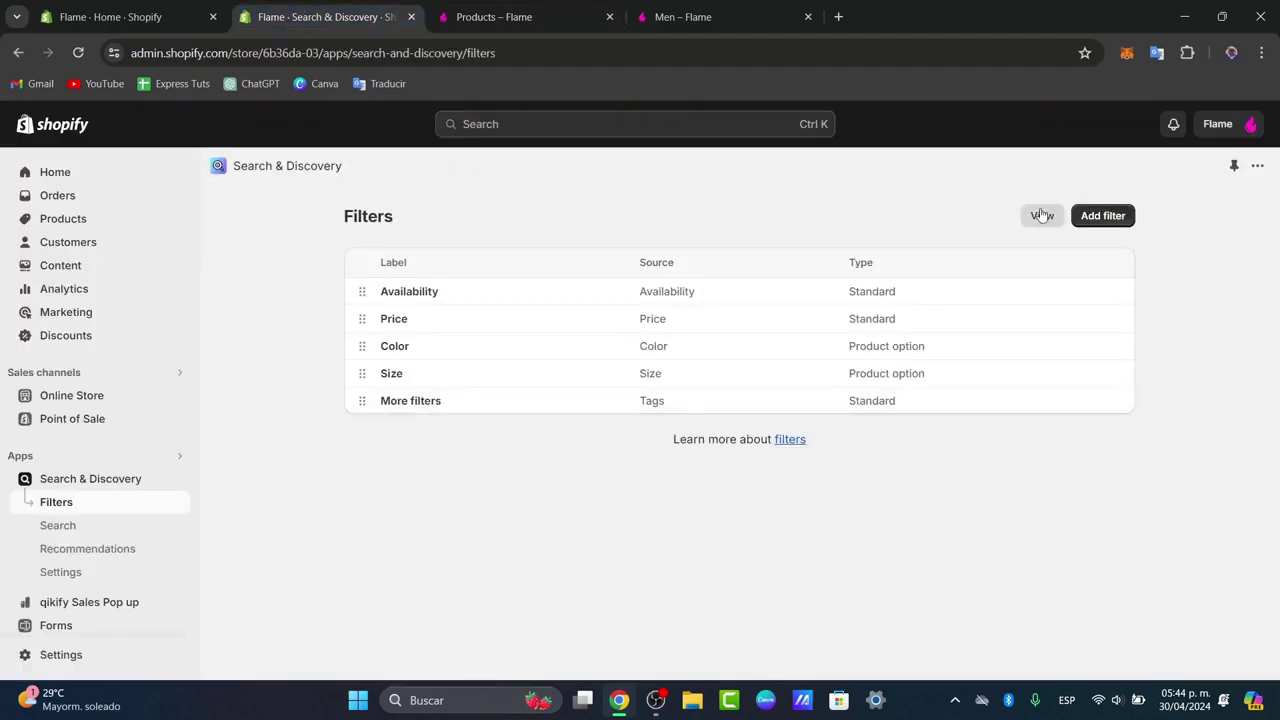
- In the Search & Discovery settings, set empty filter values to Show in default order
left_click(100, 572)
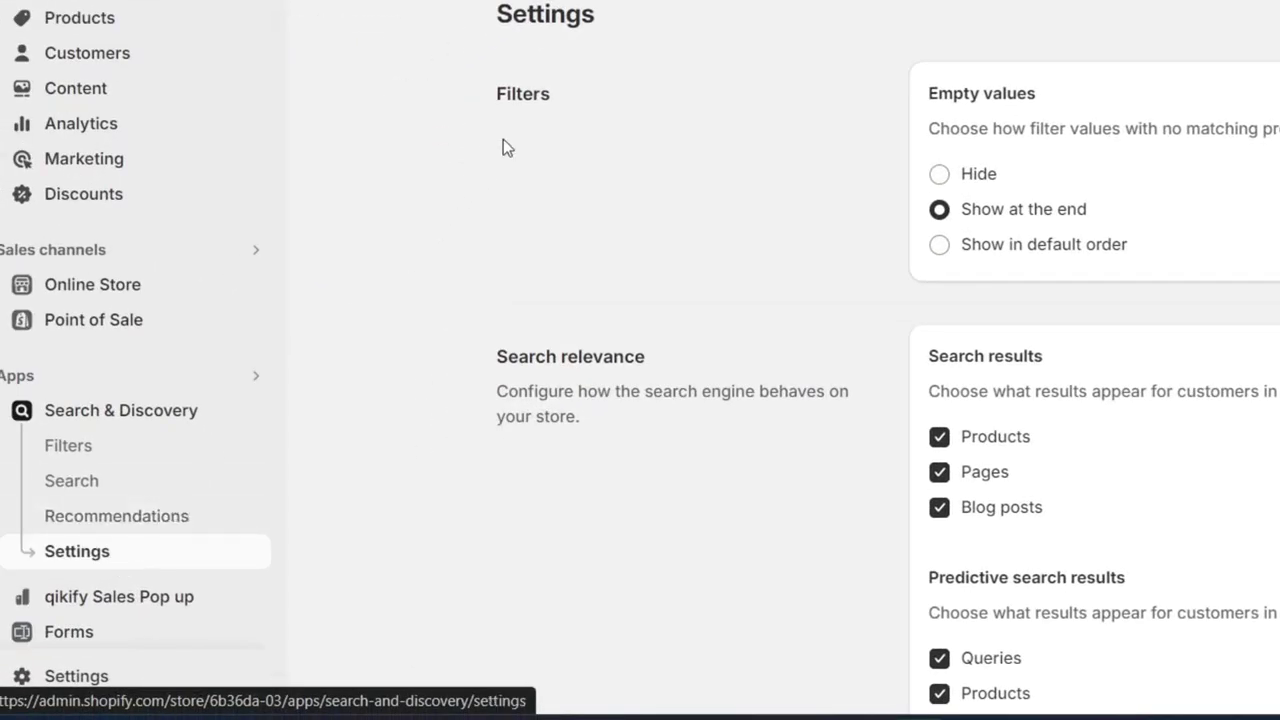
left_click_drag(482, 112, 559, 120)
left_click_drag(917, 93, 1045, 93)
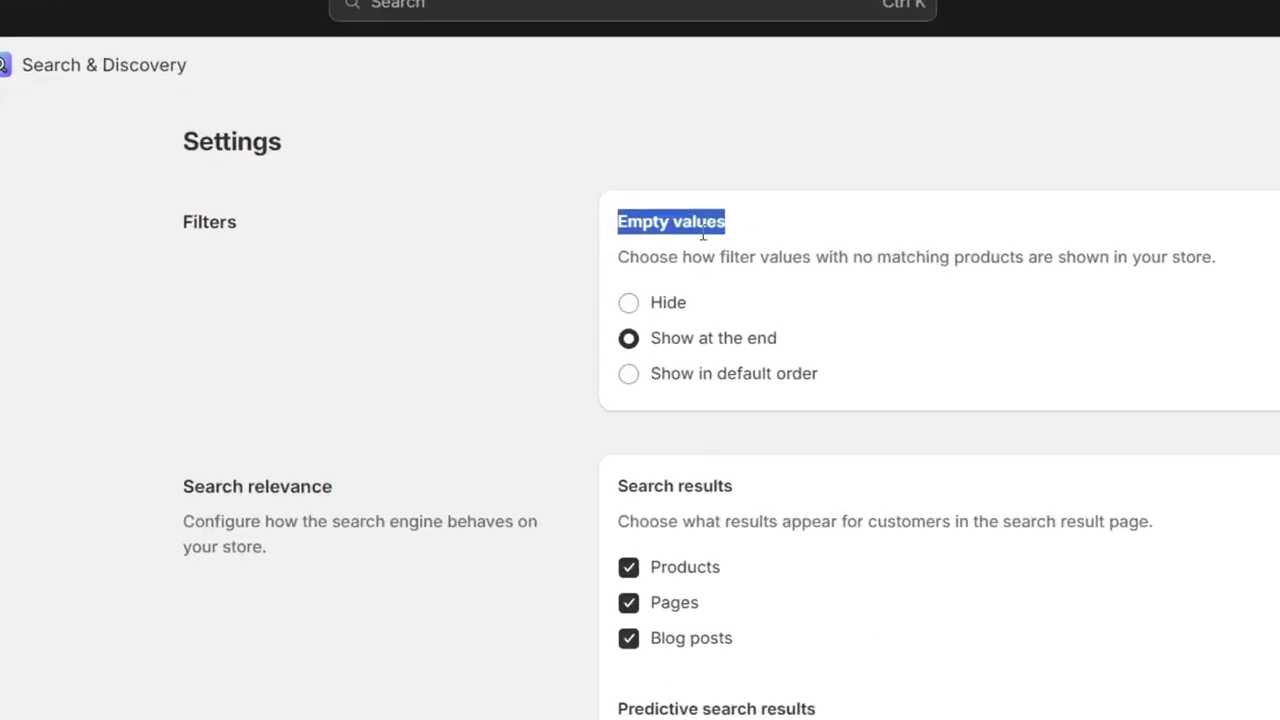
left_click_drag(953, 128, 1031, 120)
left_click_drag(718, 248, 1200, 258)
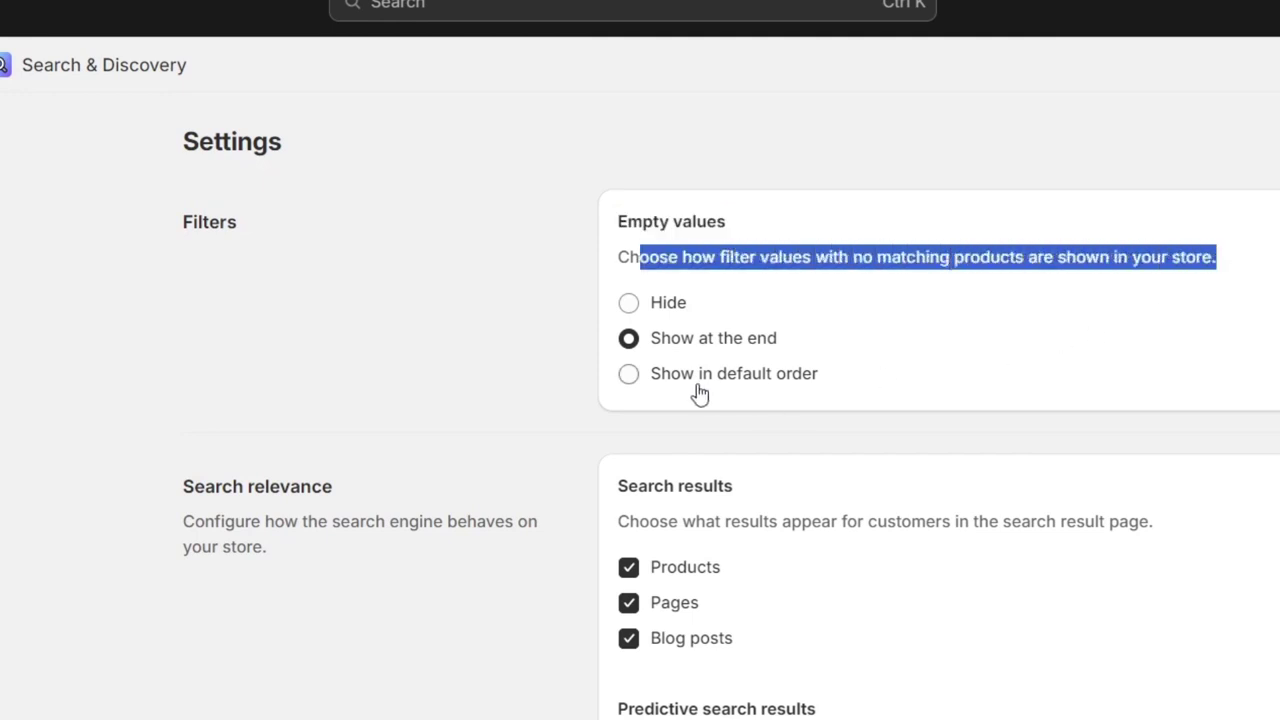
left_click(663, 388)
- Examine the Search results, Predictive search results and Out of stock products options under Search relevance
scroll(818, 392, "down", 3)
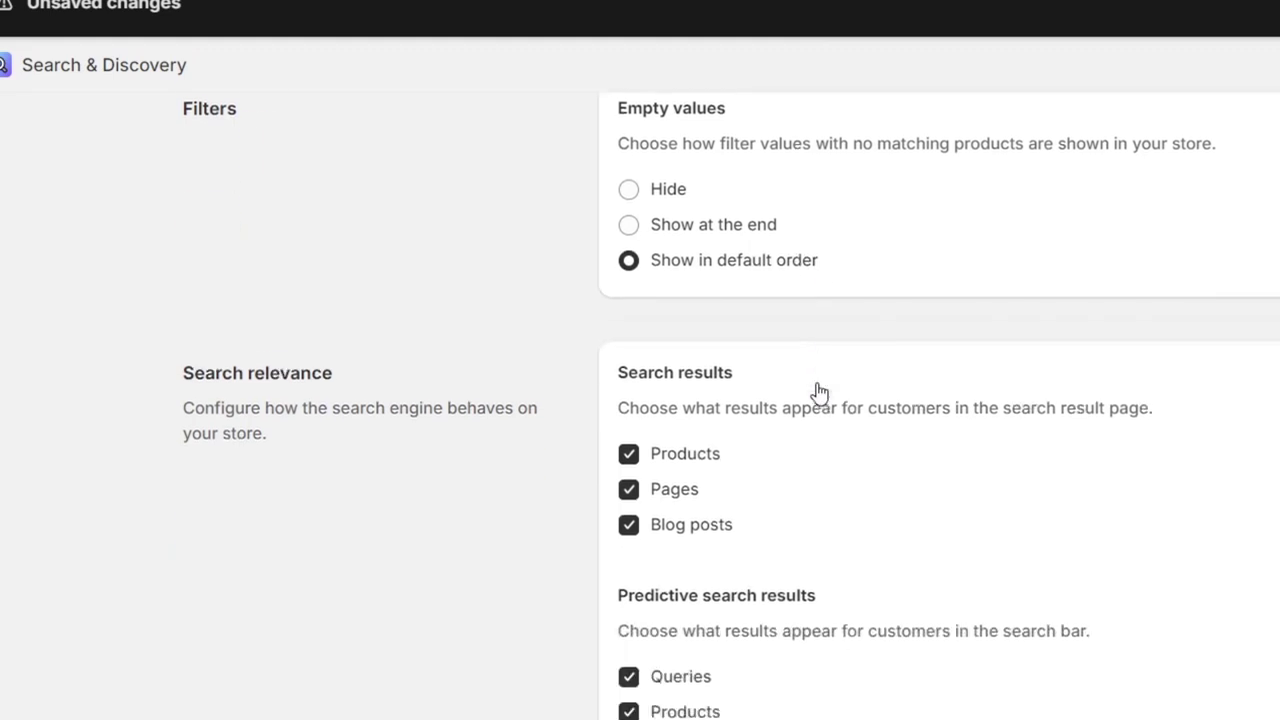
left_click_drag(756, 239, 622, 237)
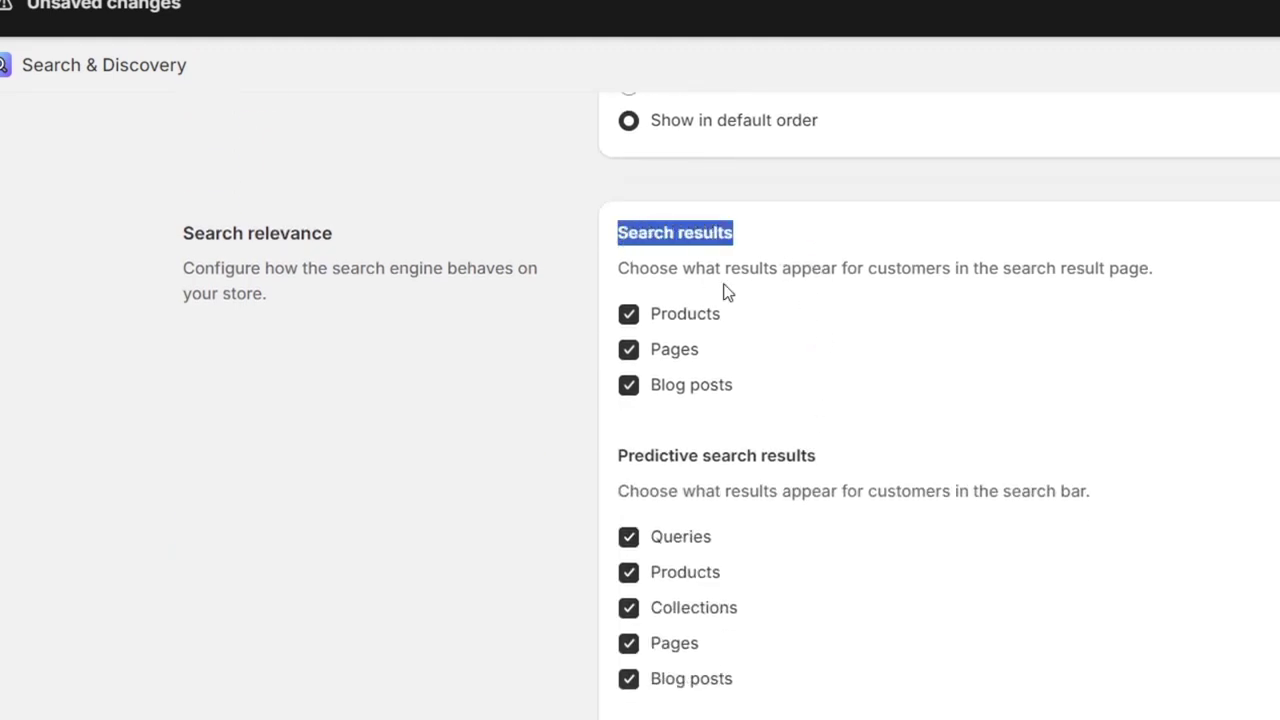
left_click_drag(725, 268, 1157, 272)
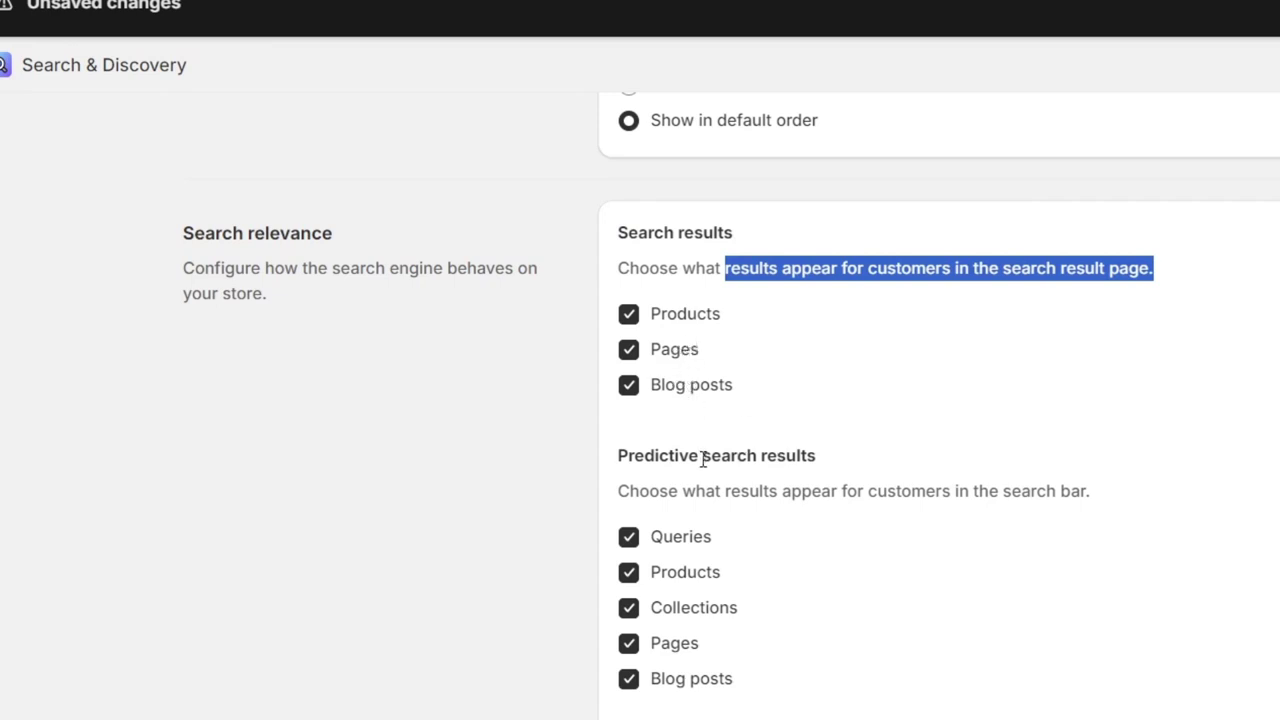
left_click_drag(703, 457, 849, 524)
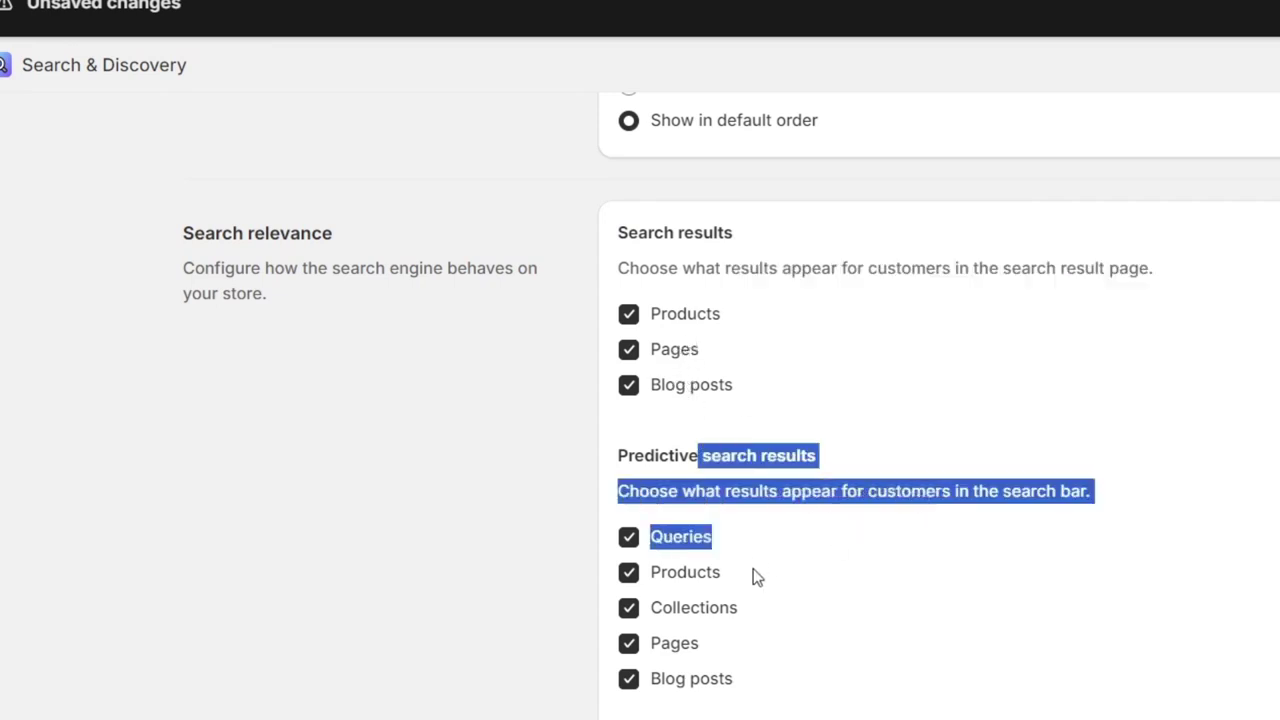
scroll(787, 677, "down", 3)
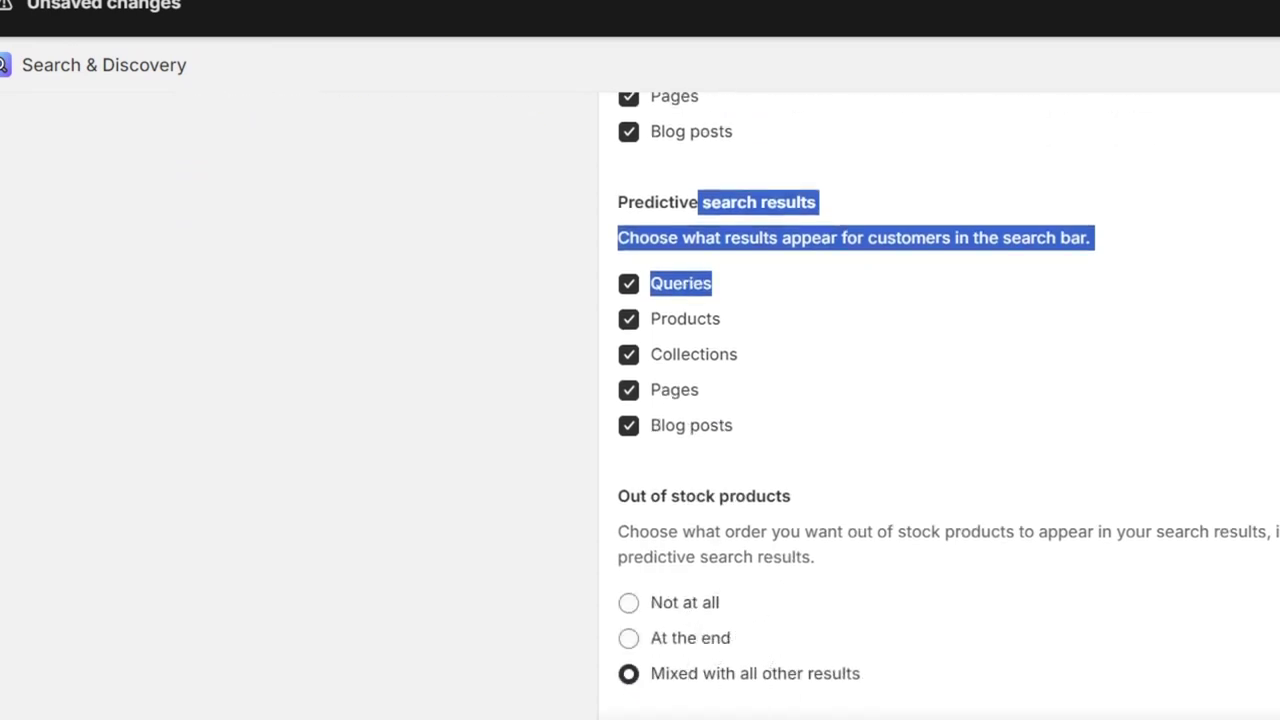
scroll(940, 406, "down", 1)
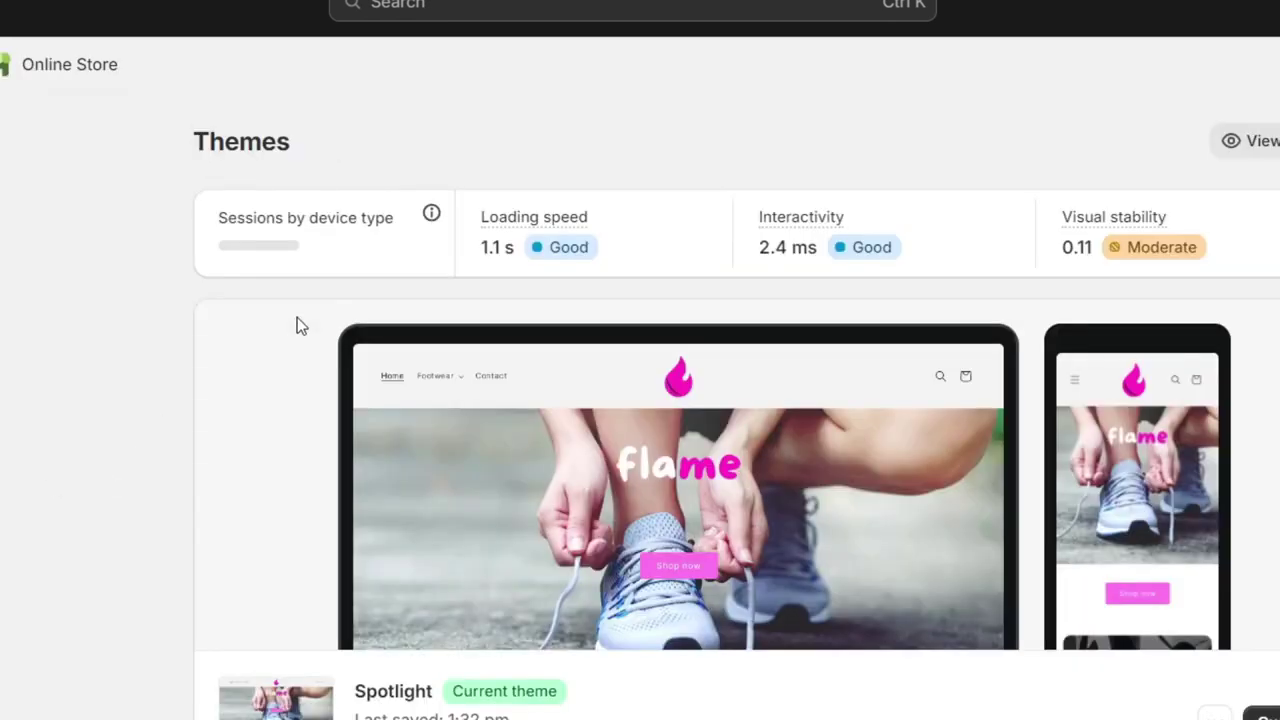
- Look through the online store's theme library and open the Dawn theme in the theme editor
scroll(1058, 549, "down", 5)
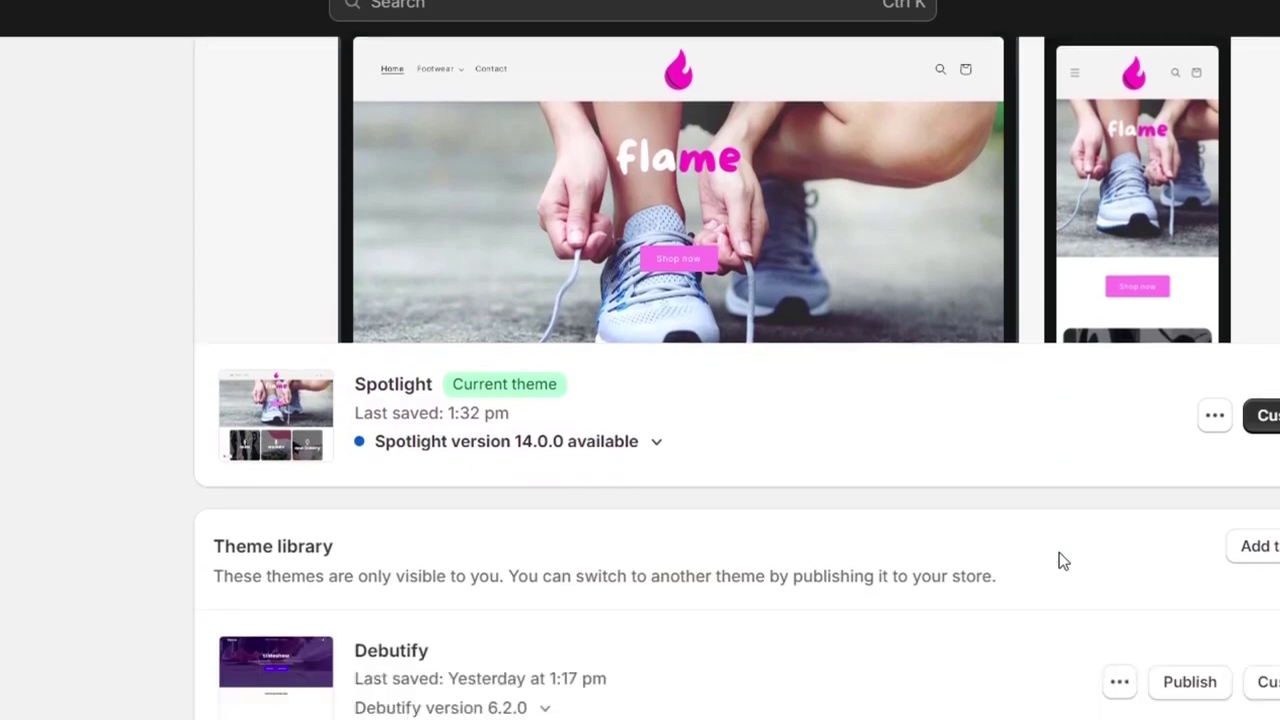
scroll(1071, 493, "down", 3)
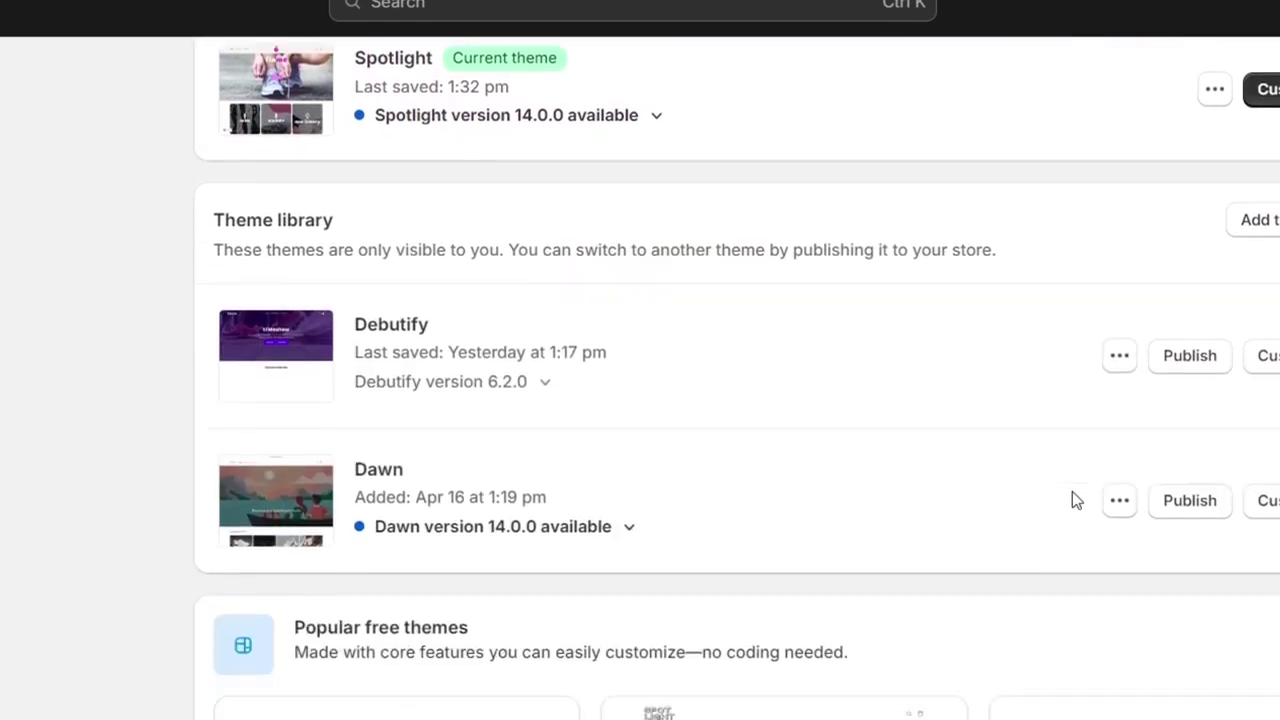
scroll(1000, 488, "up", 2)
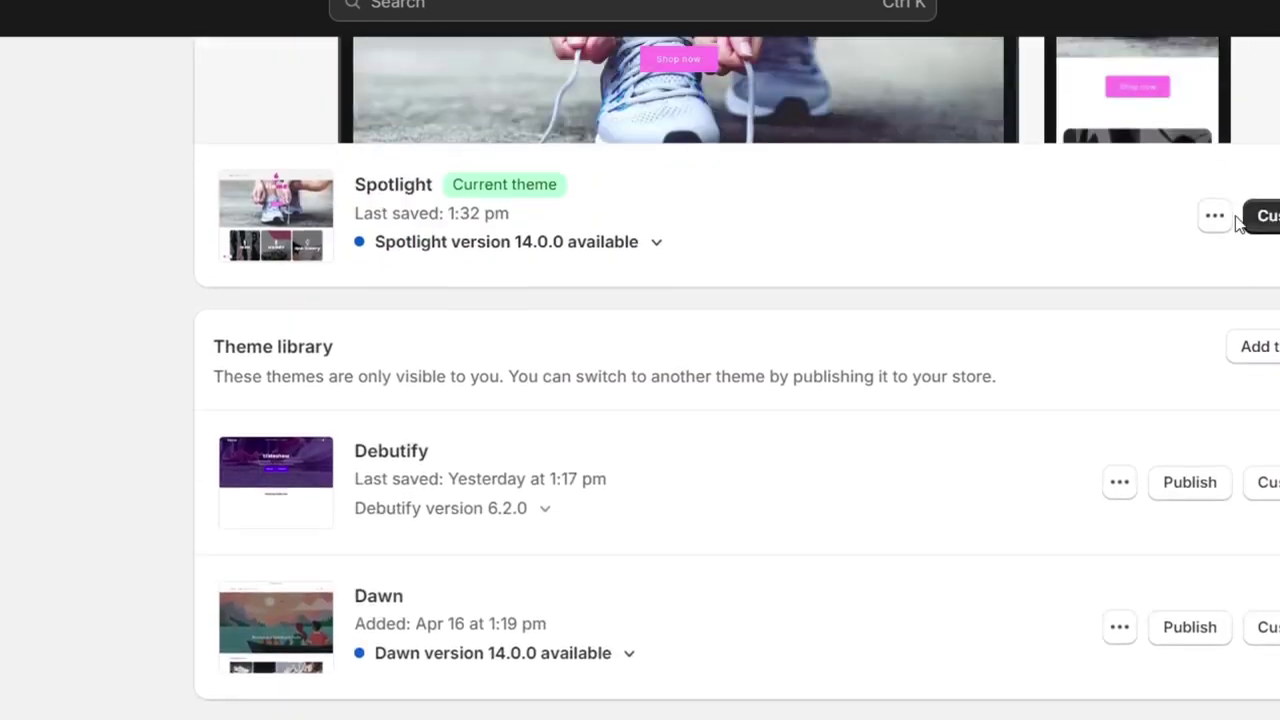
left_click(1214, 218)
left_click(606, 251)
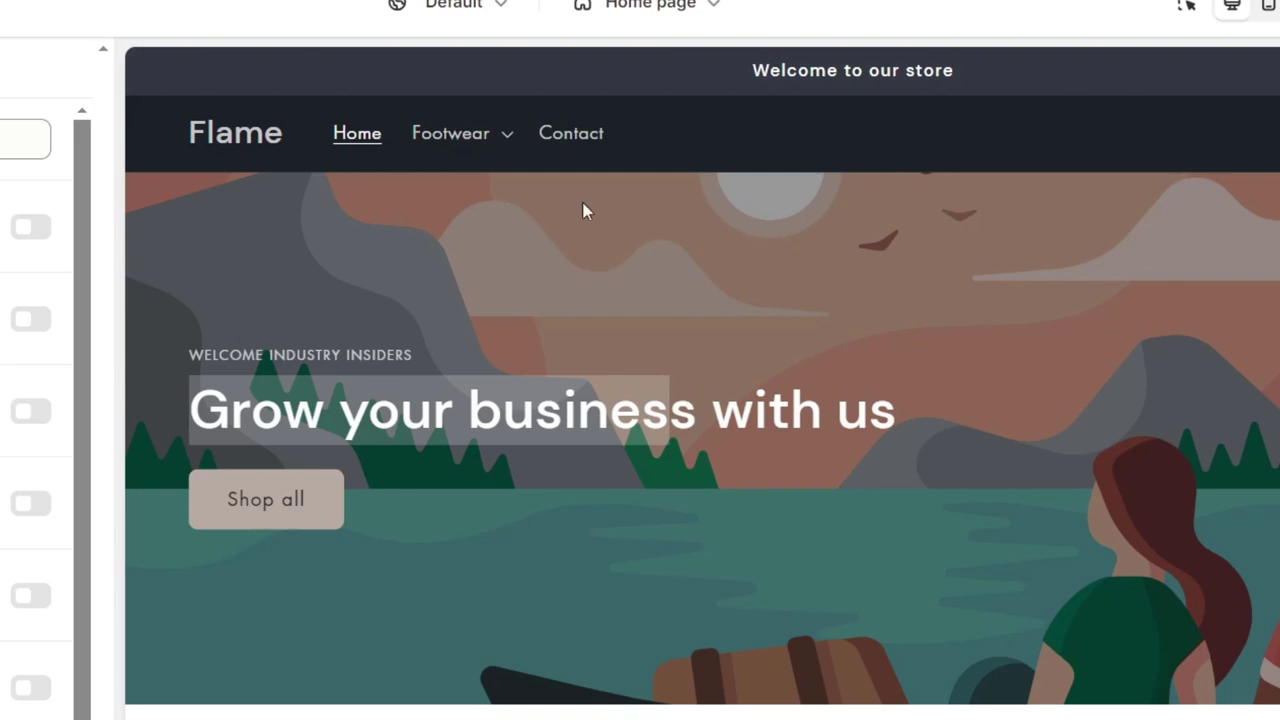
- Preview the Men footwear collection in the theme editor and examine its filter bar and Size filter options
left_click(423, 133)
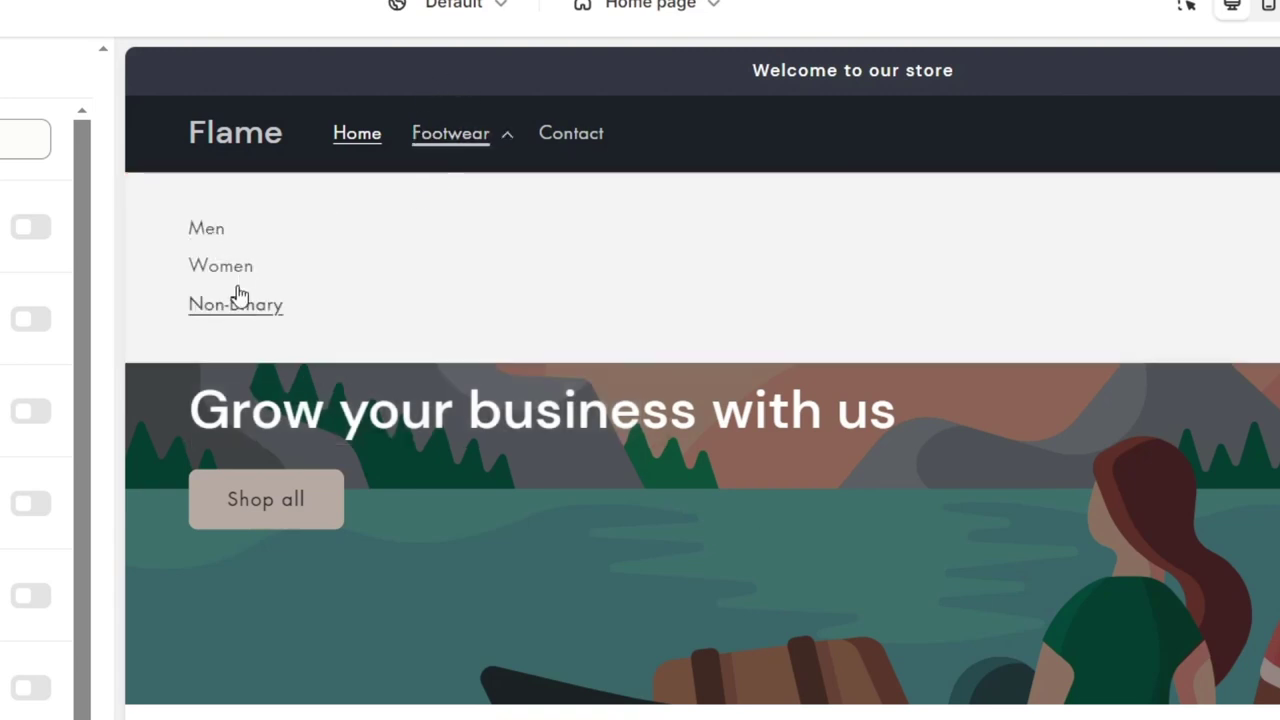
left_click(206, 247)
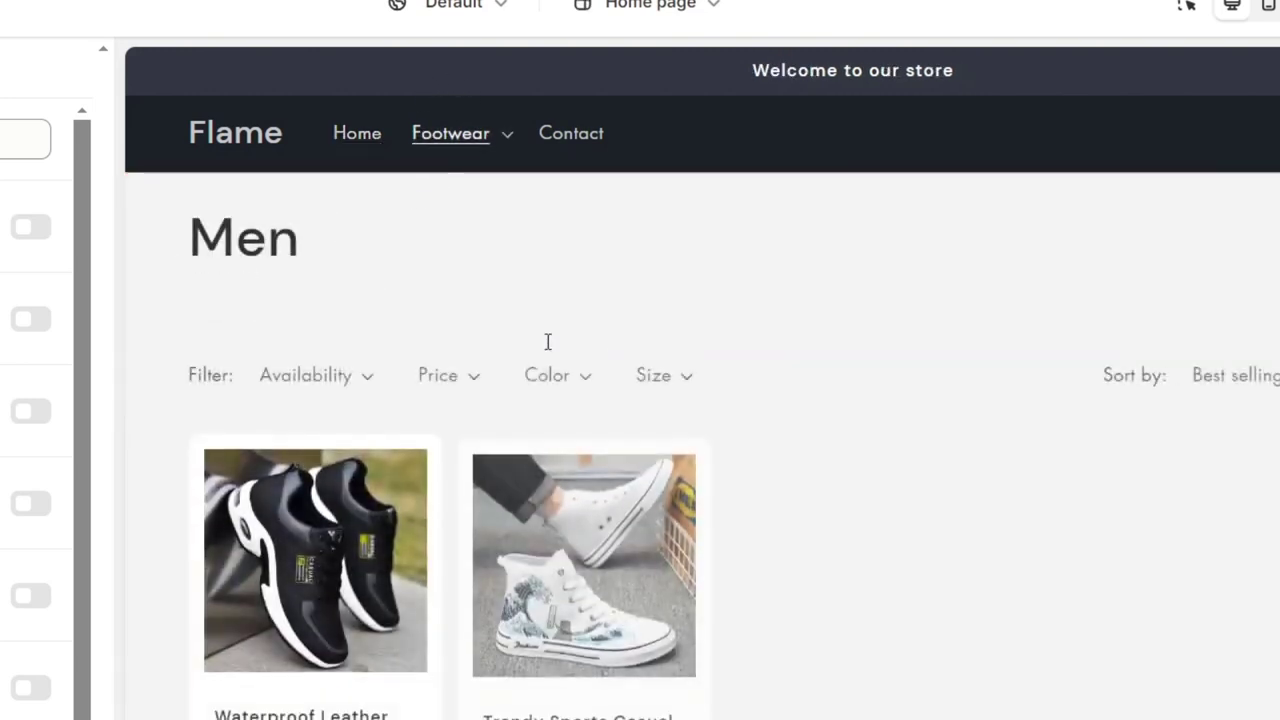
scroll(546, 340, "down", 2)
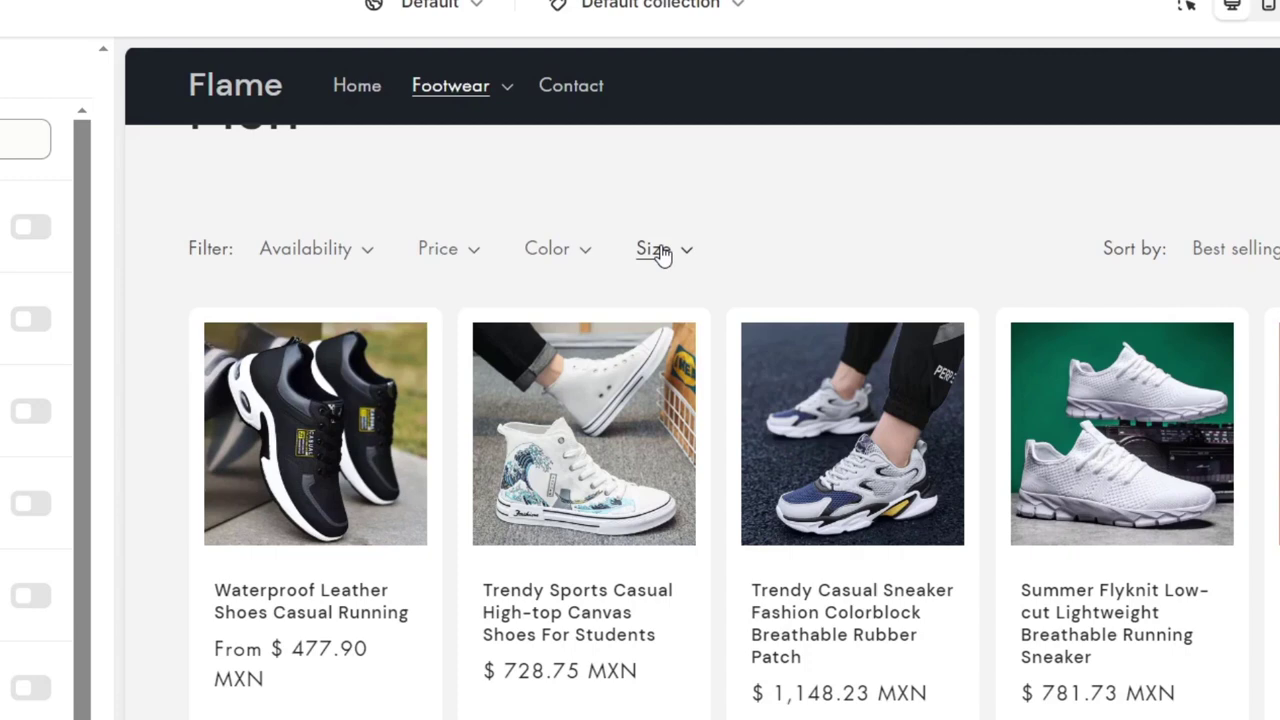
scroll(661, 255, "up", 2)
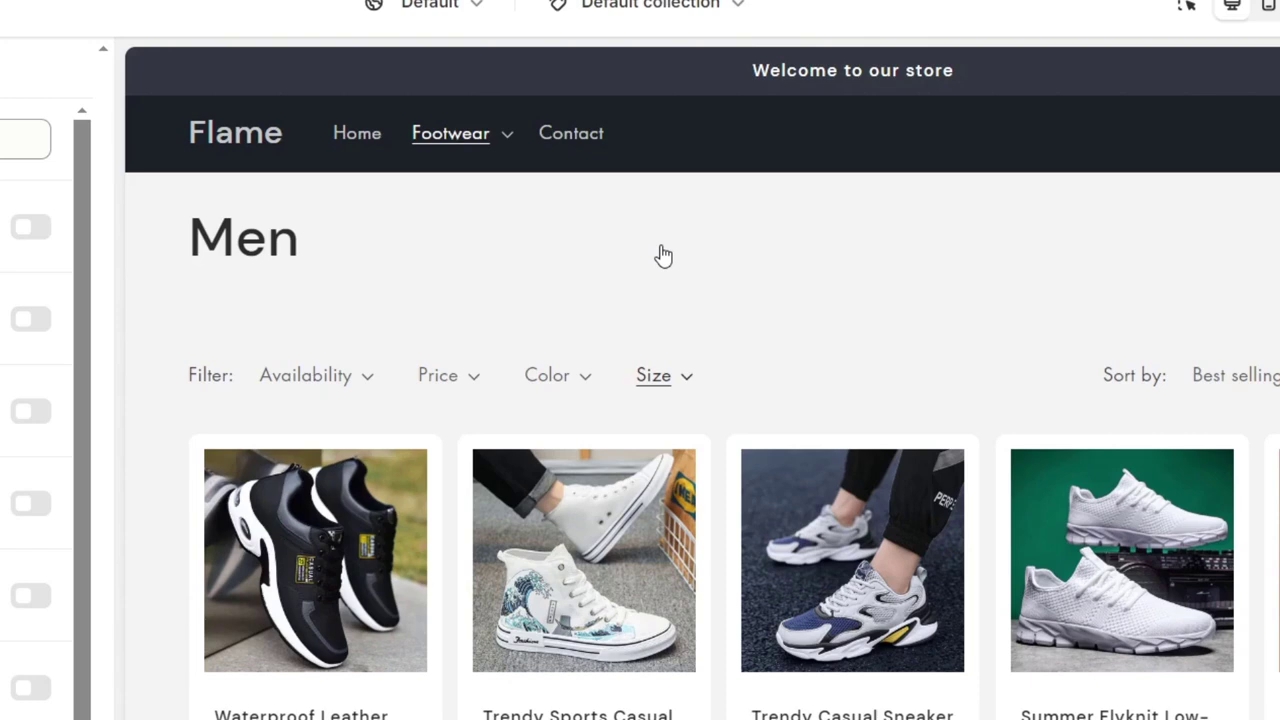
left_click(674, 384)
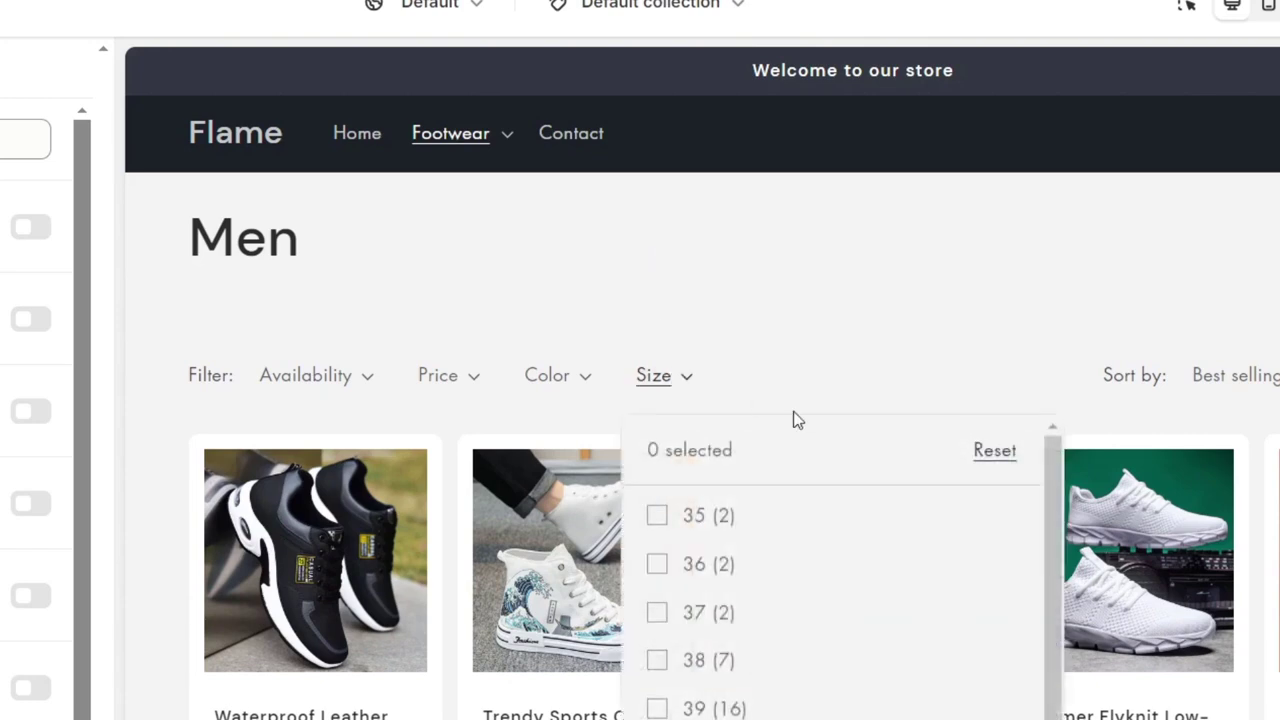
scroll(820, 549, "down", 2)
scroll(820, 549, "up", 2)
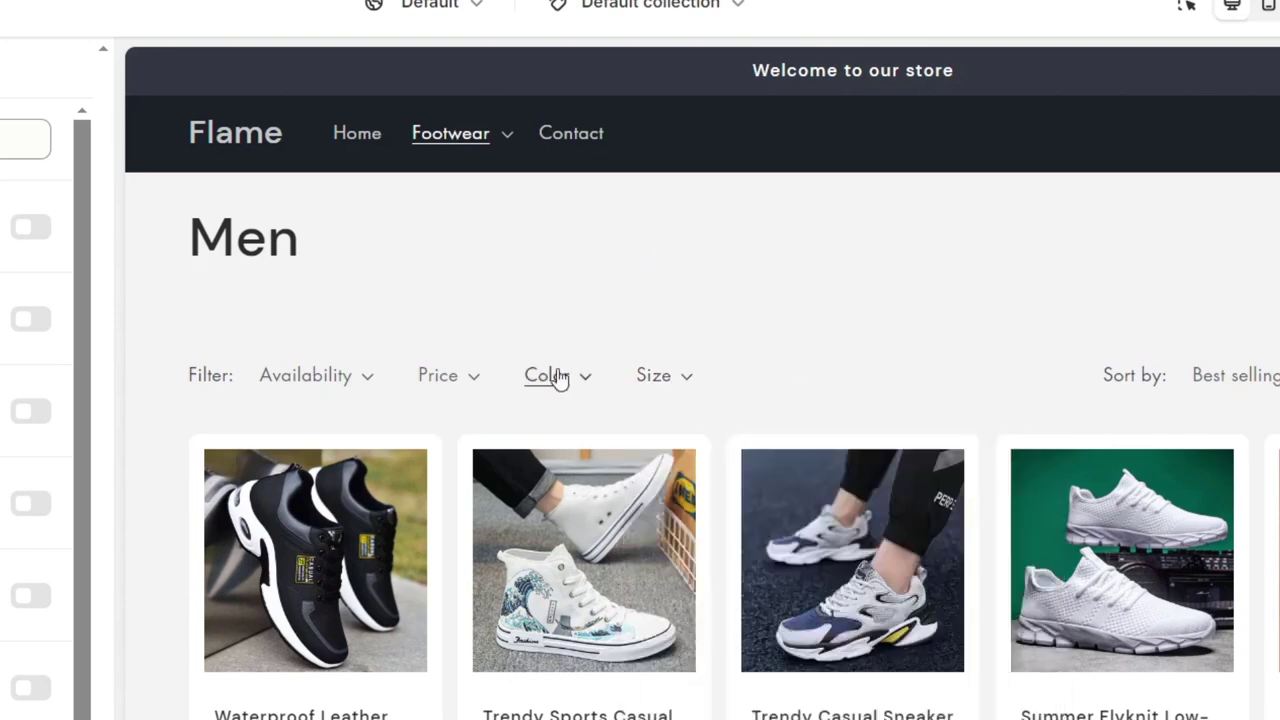
- Filter the Men collection preview by the color White And Black and look over the matching products
left_click(554, 376)
scroll(775, 650, "down", 4)
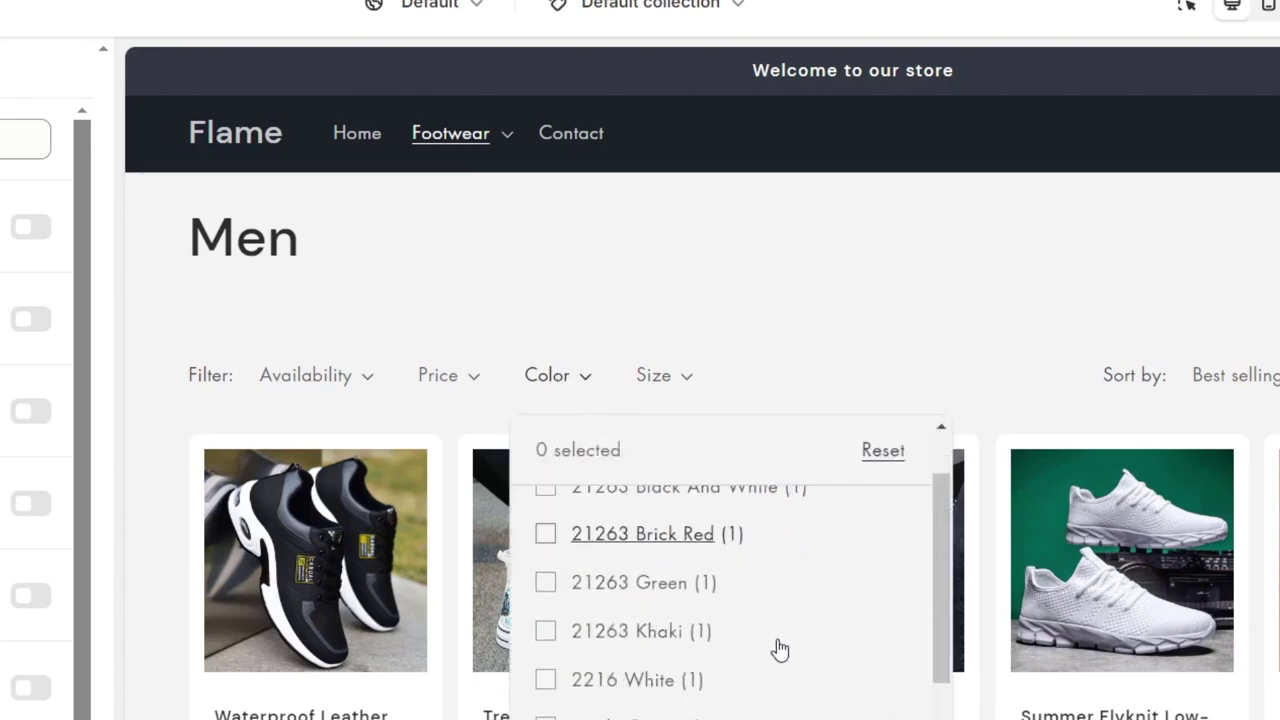
scroll(771, 651, "up", 2)
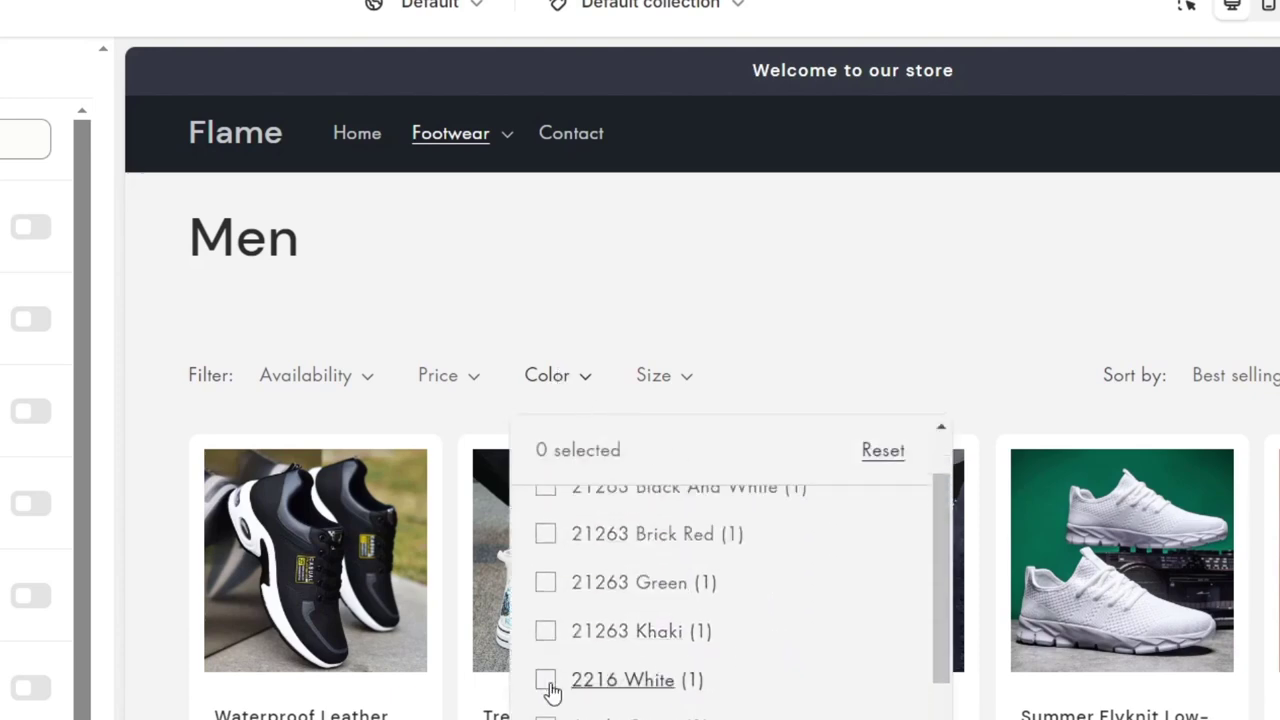
scroll(580, 600, "down", 10)
left_click(600, 454)
scroll(829, 576, "up", 5)
scroll(829, 578, "up", 1)
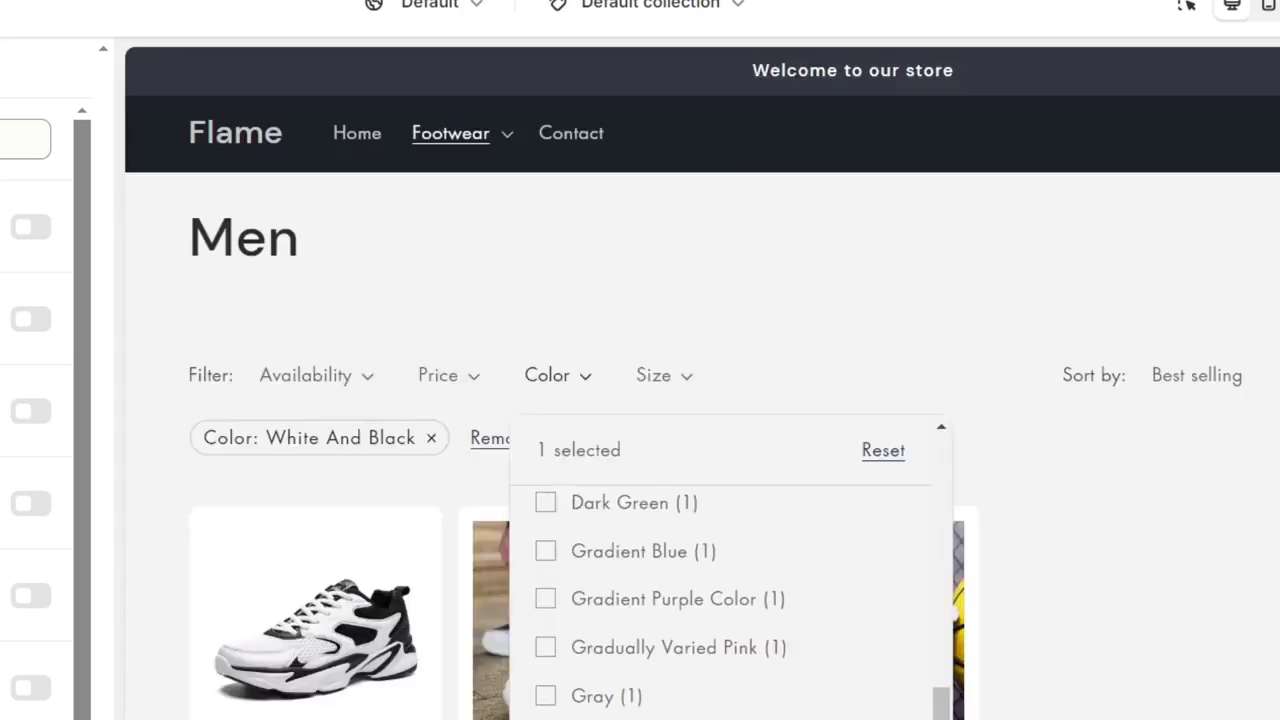
left_click(893, 302)
scroll(989, 515, "down", 2)
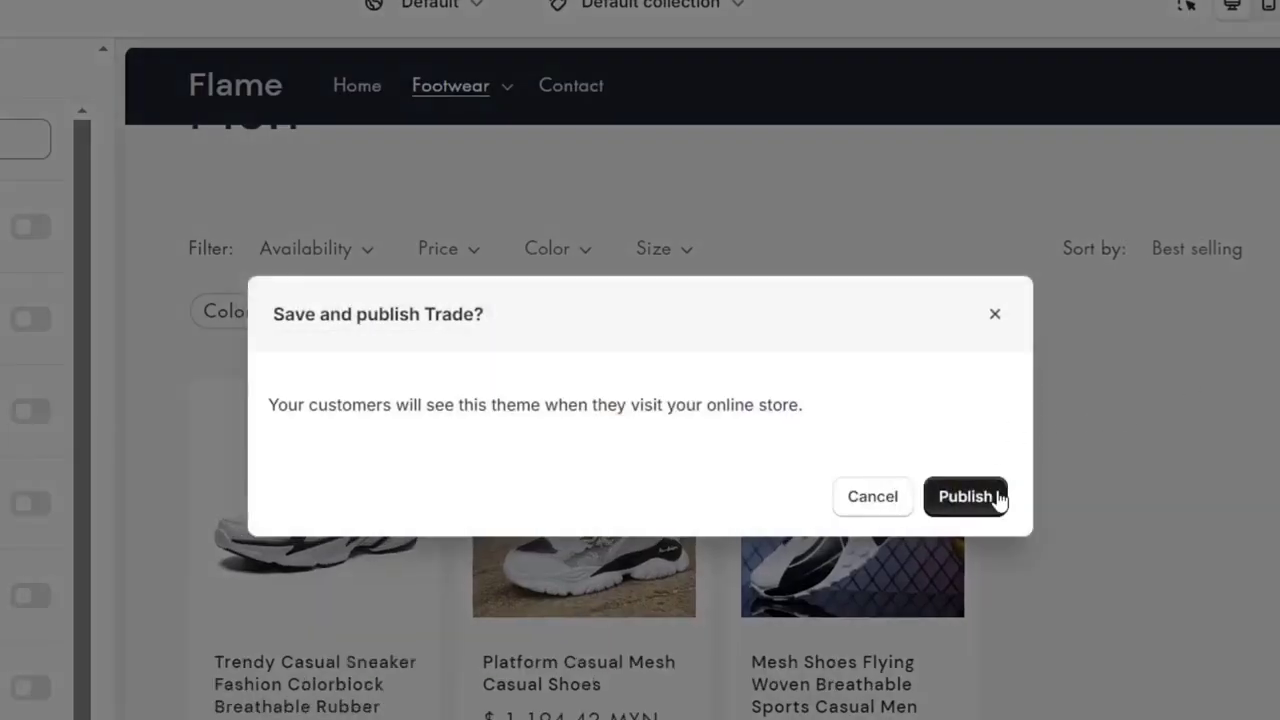
- Save and publish the Trade theme, and check the current theme on the Themes page
left_click(999, 496)
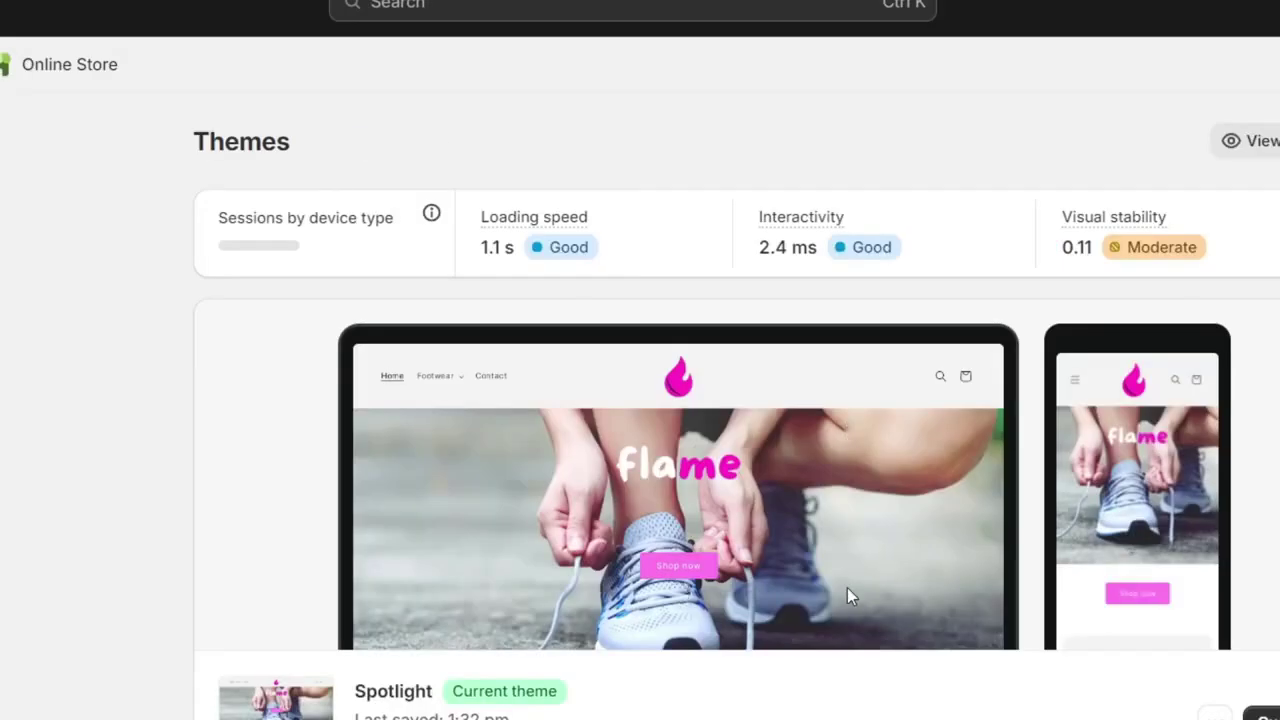
scroll(931, 549, "down", 3)
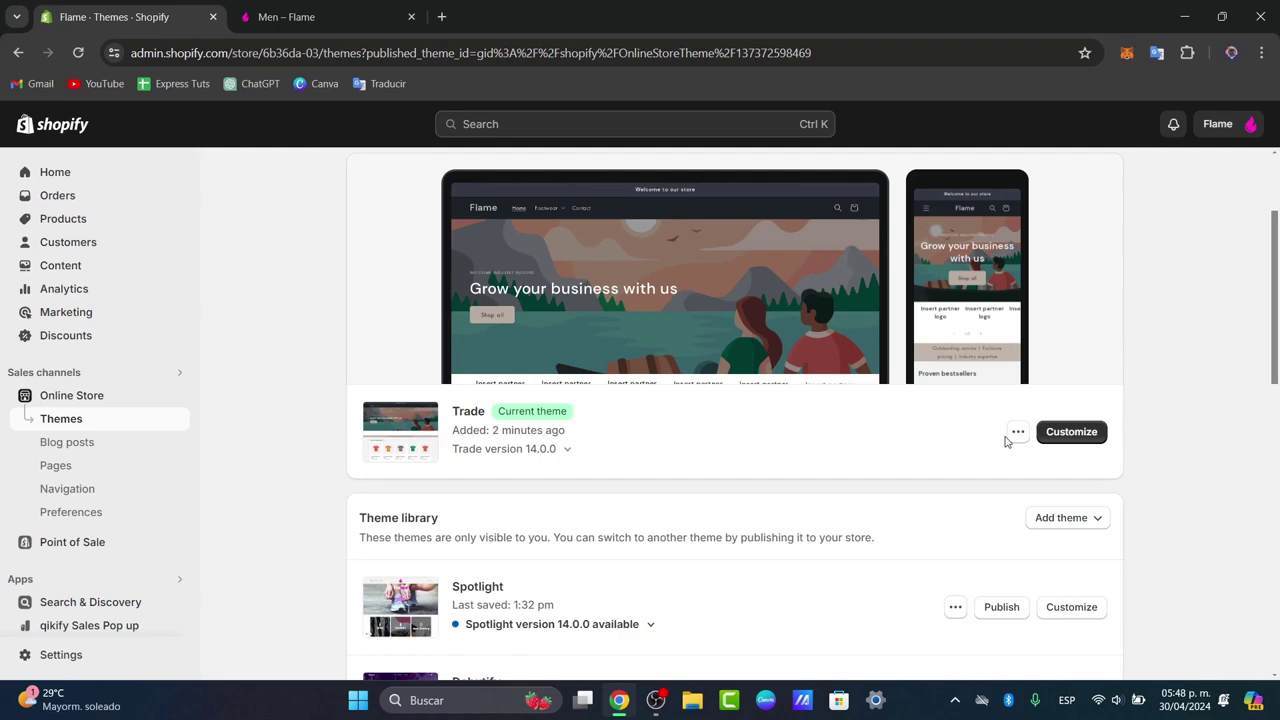
- Switch to the live store's Men collection page and open its product sorting options
left_click(279, 10)
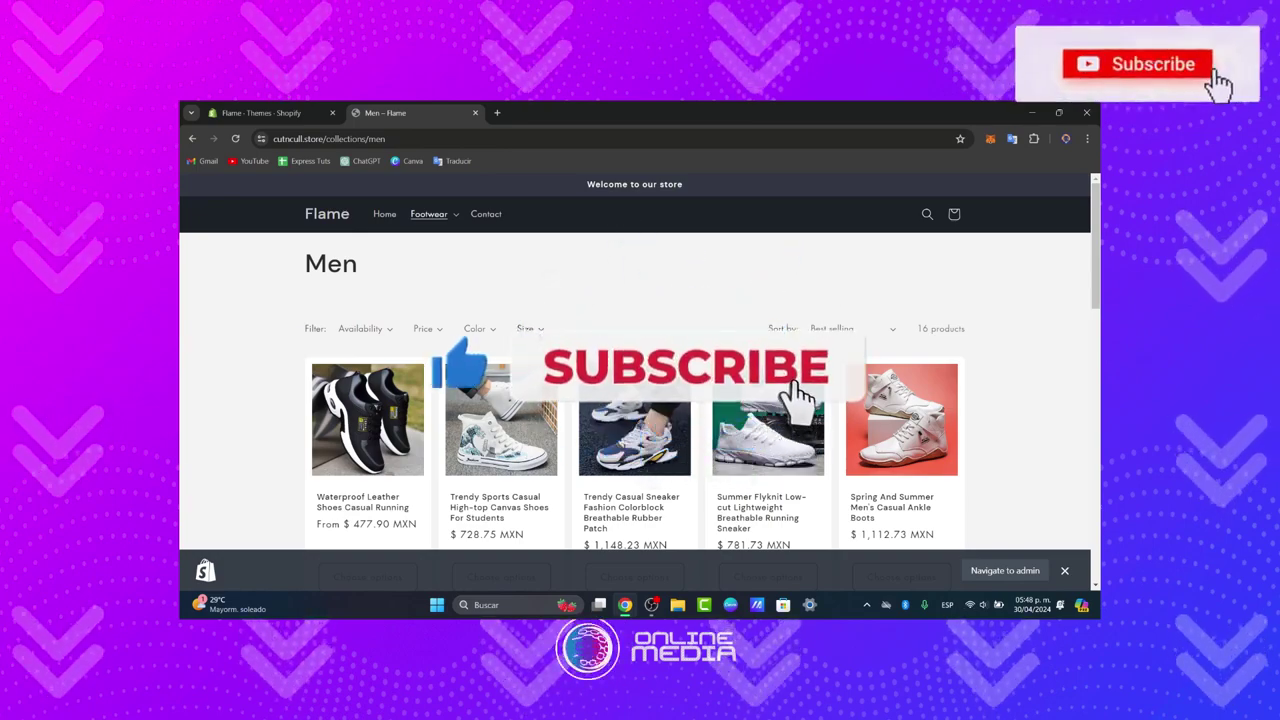
left_click(880, 330)
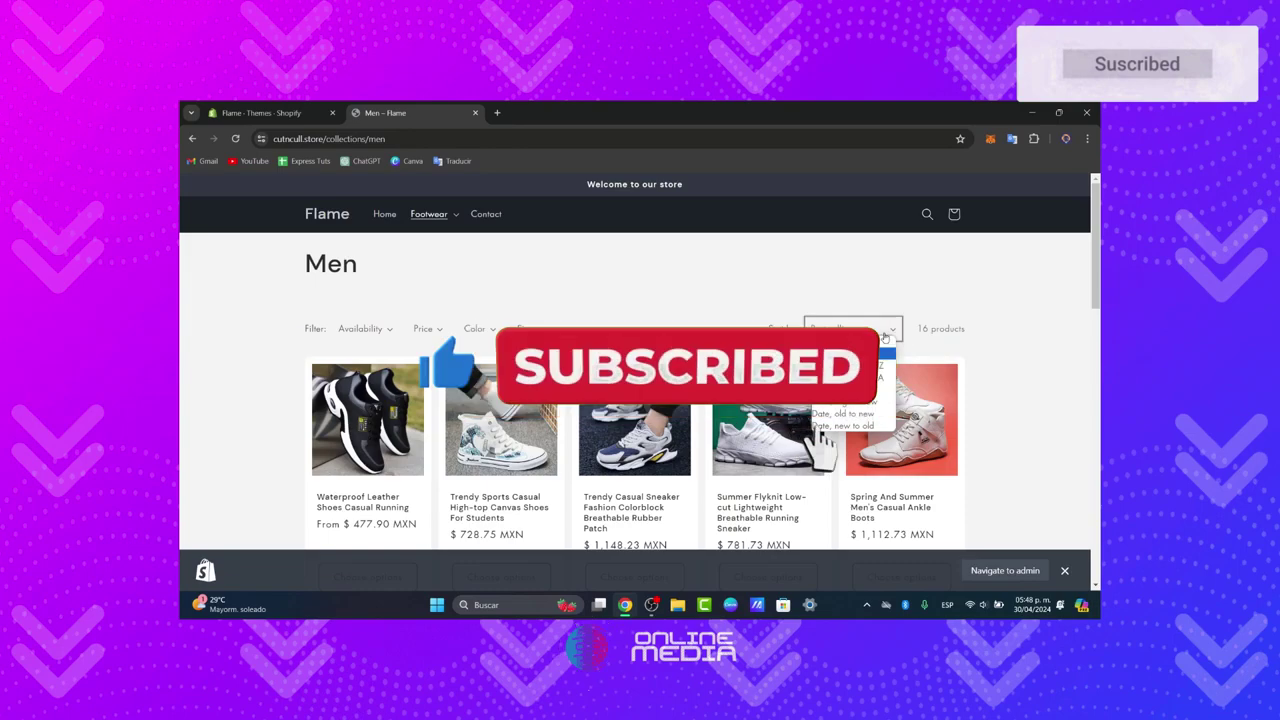